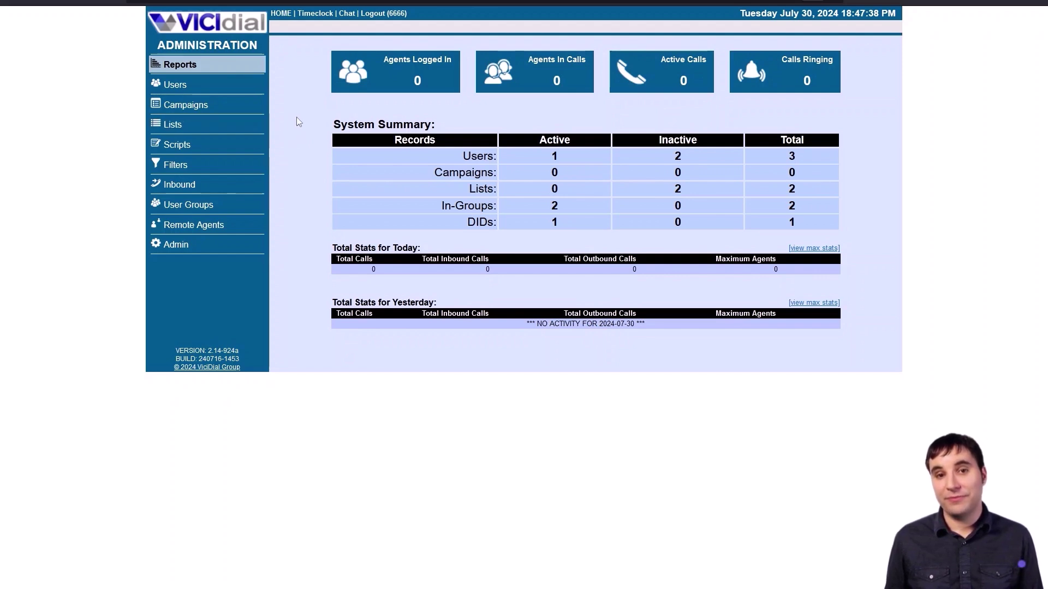
- Show the Campaign Listings page, which has no campaigns yet
click(242, 104)
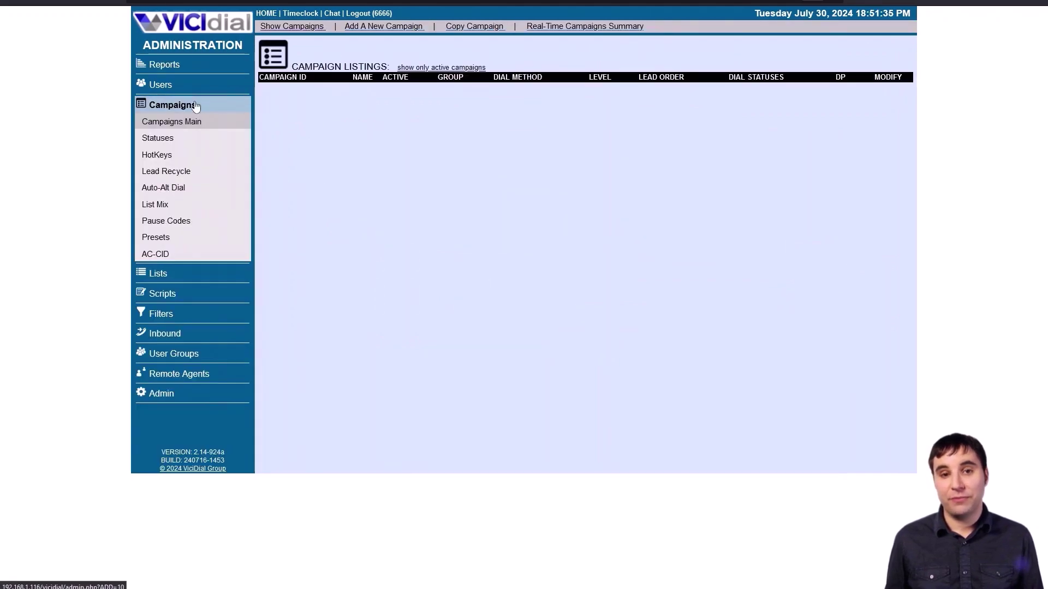
- Start a new campaign with ID 'demo', name and description 'demo campaign'
click(376, 30)
click(452, 94)
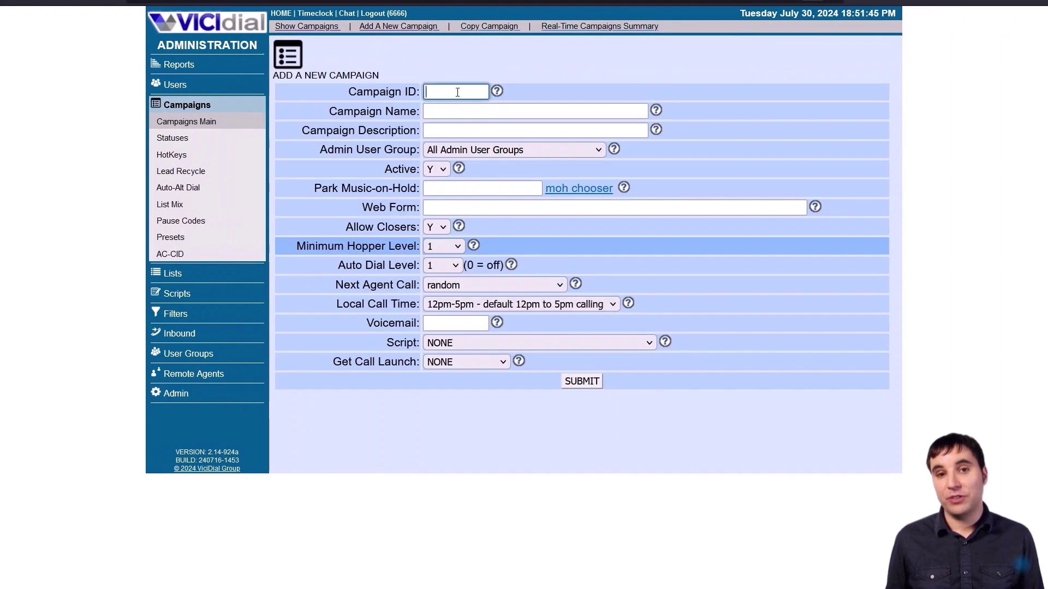
text(demo)
click(535, 111)
text(demo)
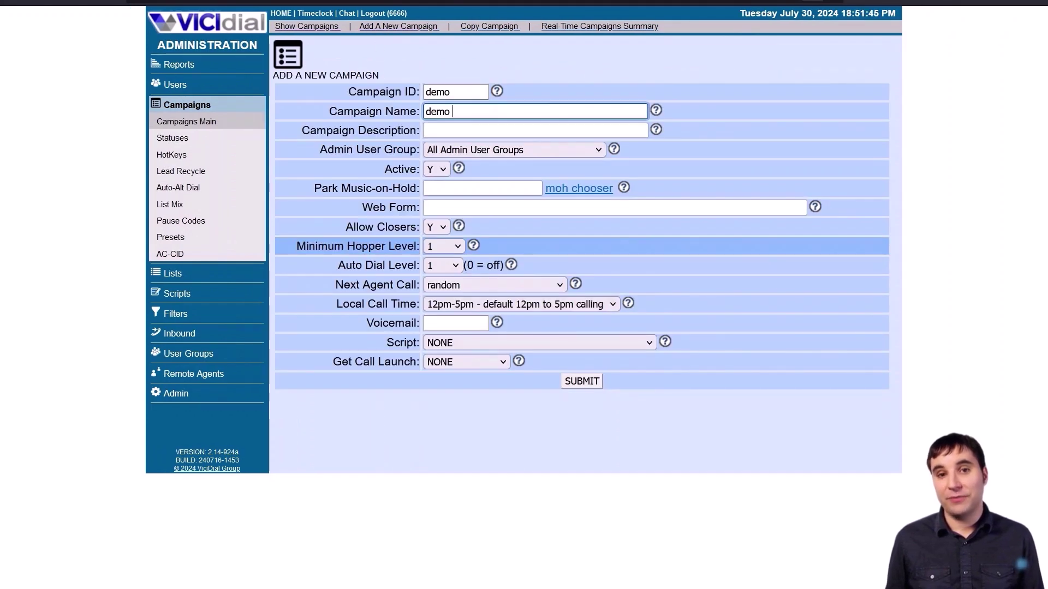
text( camp)
text(aign)
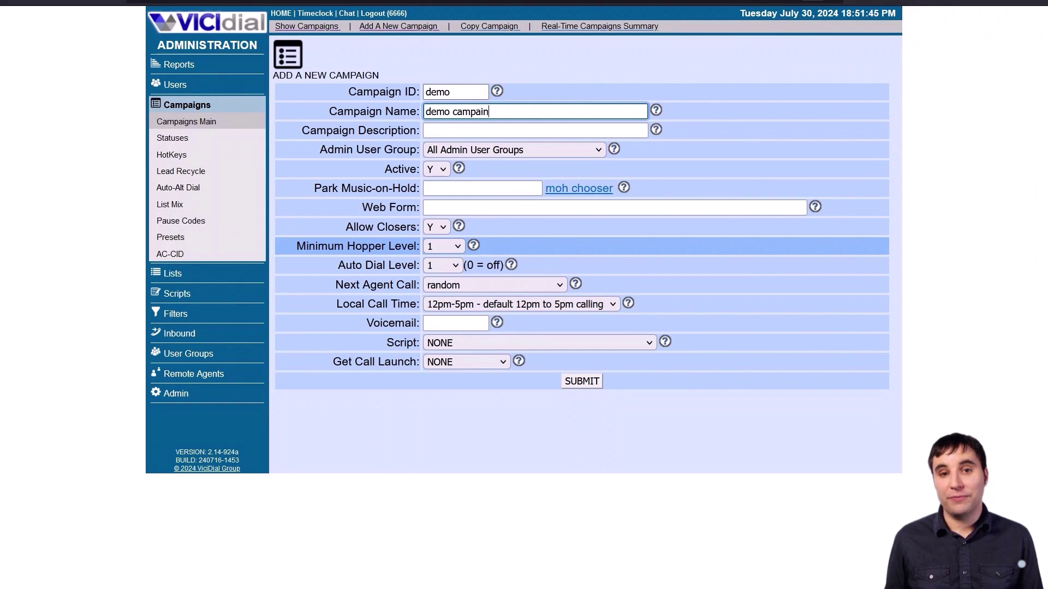
key(Tab)
text(demo )
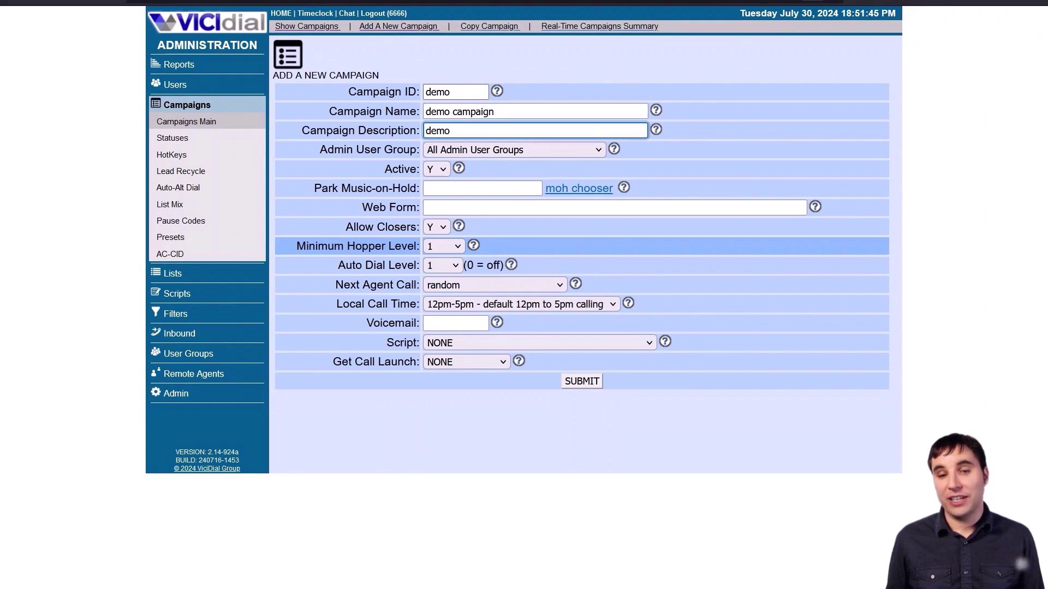
text(campaig)
- Assign the campaign to the Demo user group with 24hours local call time, and submit
click(480, 150)
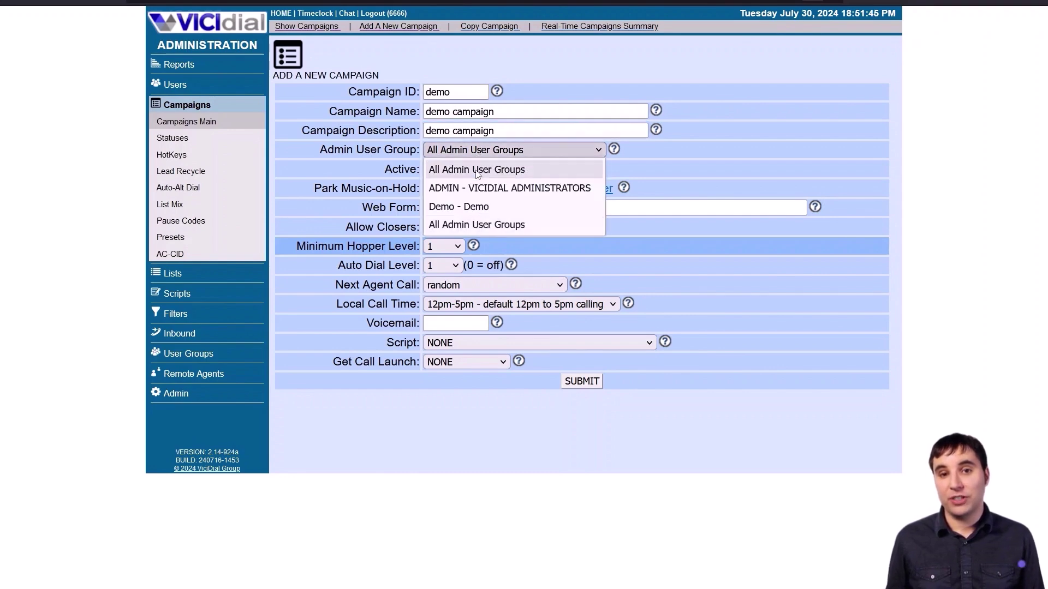
click(477, 205)
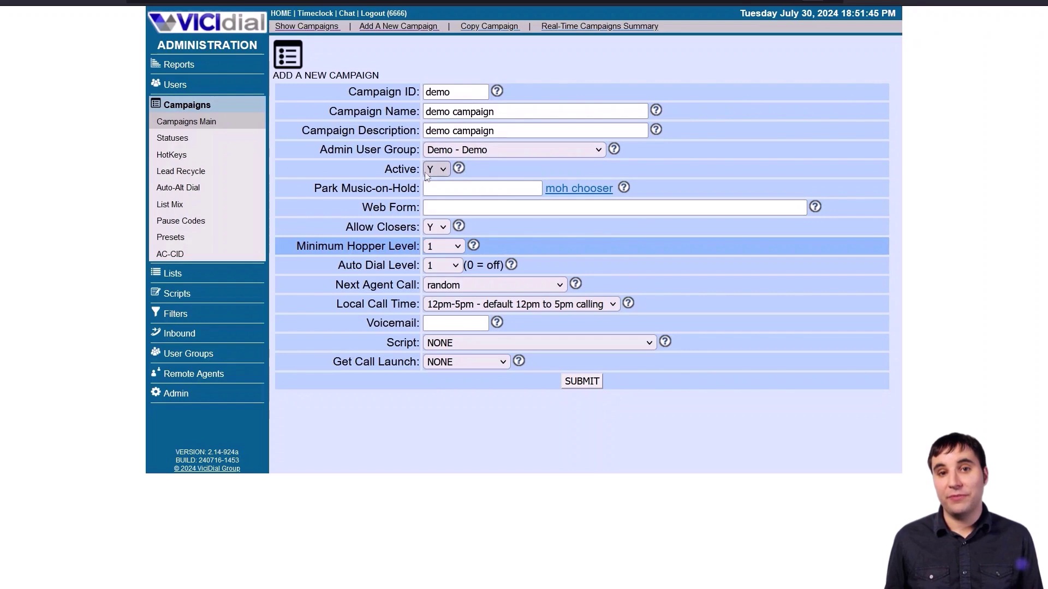
click(462, 187)
click(480, 207)
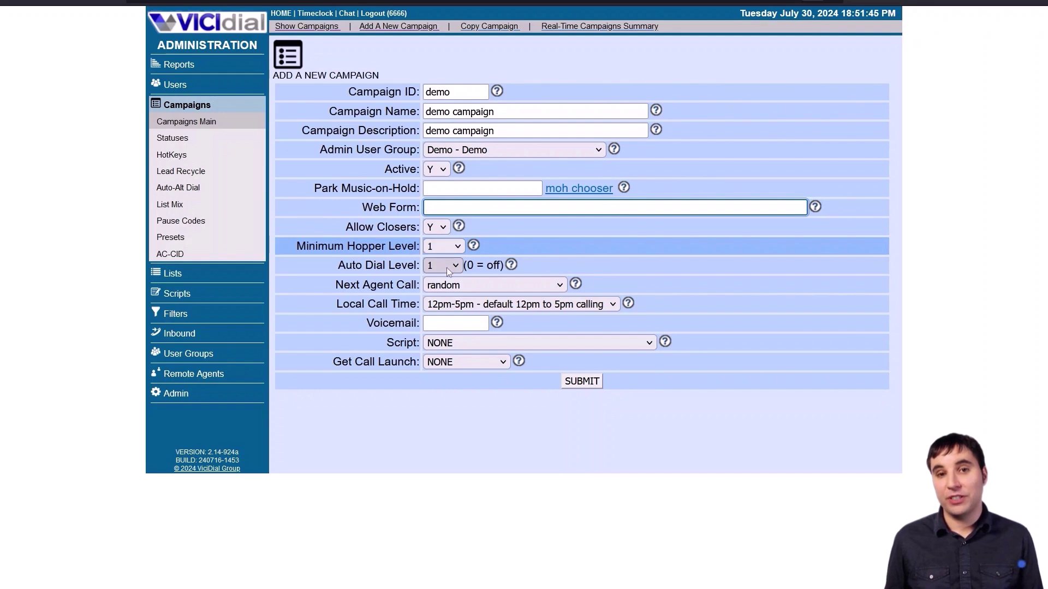
click(509, 306)
click(494, 358)
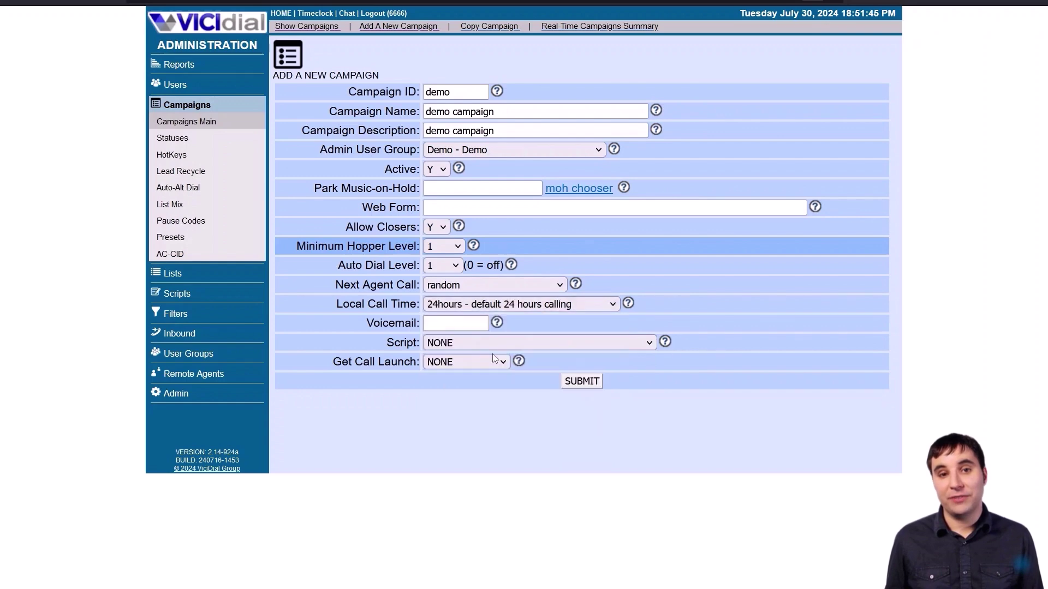
click(580, 381)
- Set Allow No-Hopper-Leads Logins and No Hopper Dialing to Y for the demo campaign
scroll(578, 281, down, 7)
scroll(580, 284, down, 3)
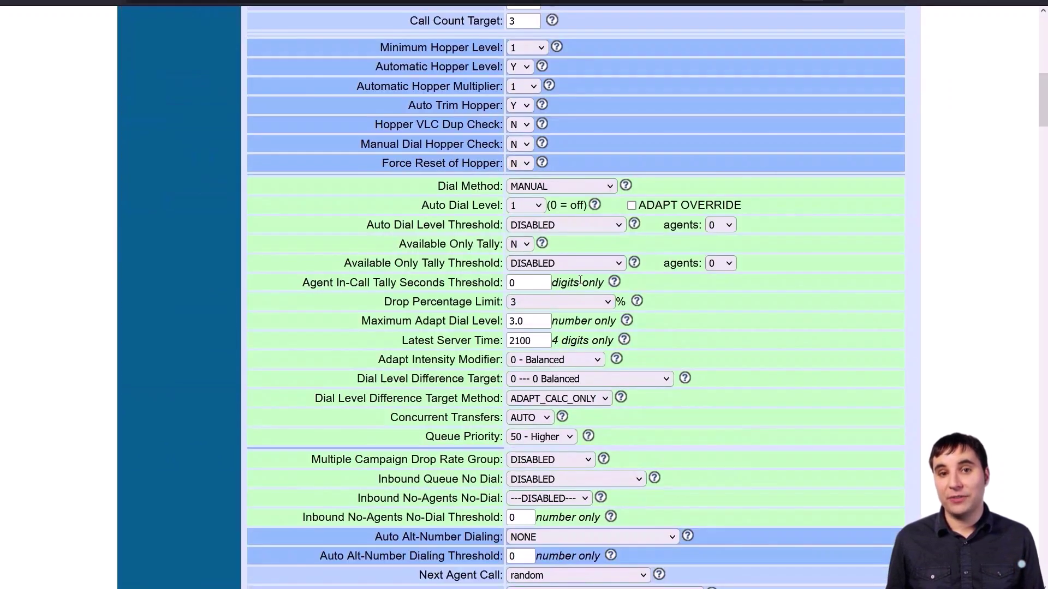
key(ctrl+f)
text(hopper)
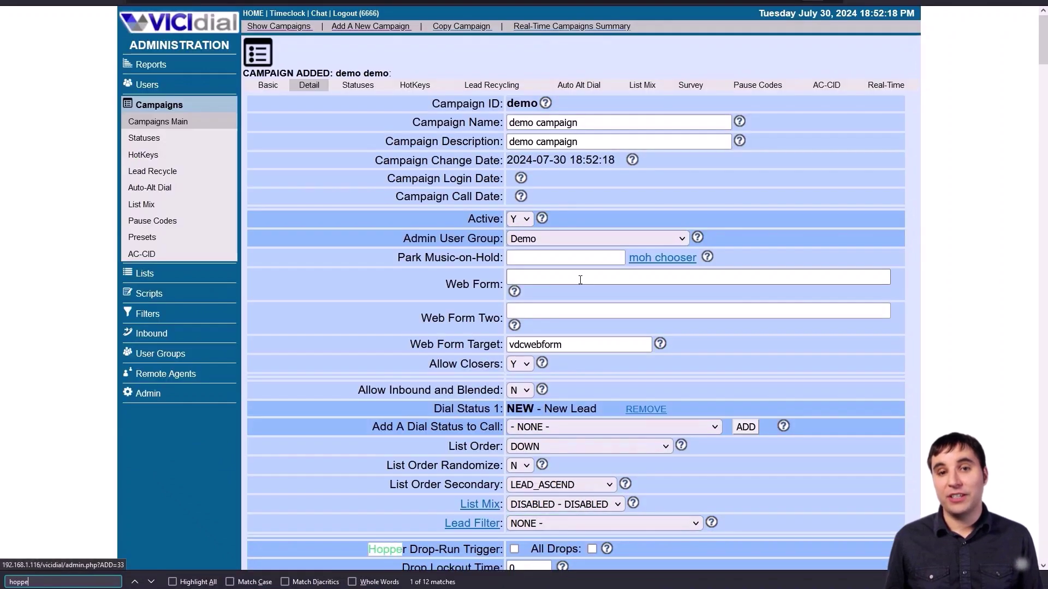
scroll(682, 304, down, 3)
key(Return)
key(Return)
key(Return)
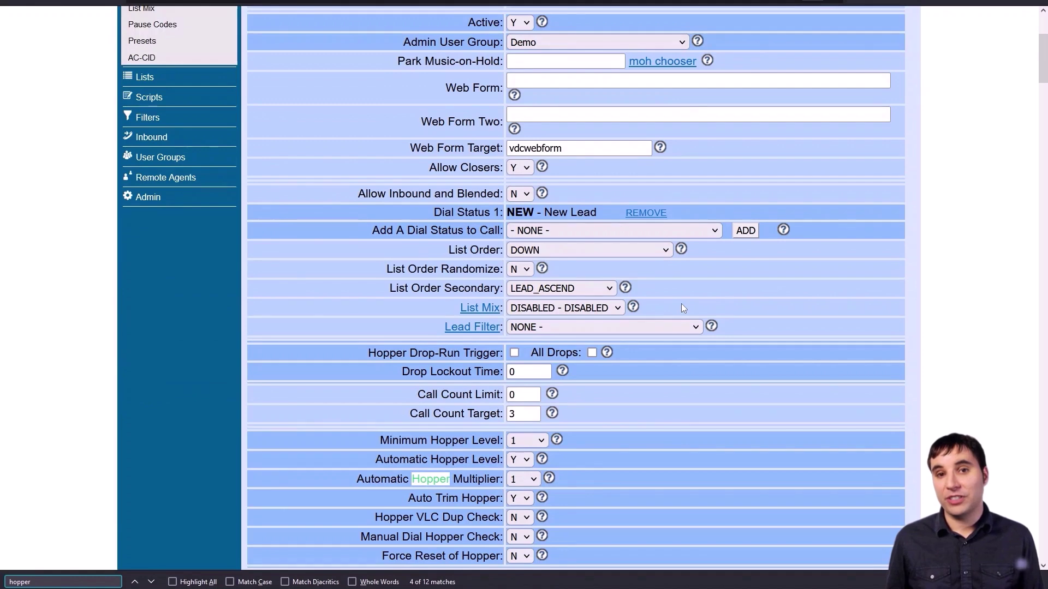
key(Return)
key(Return)
key(Return)
key(Return)
key(Return)
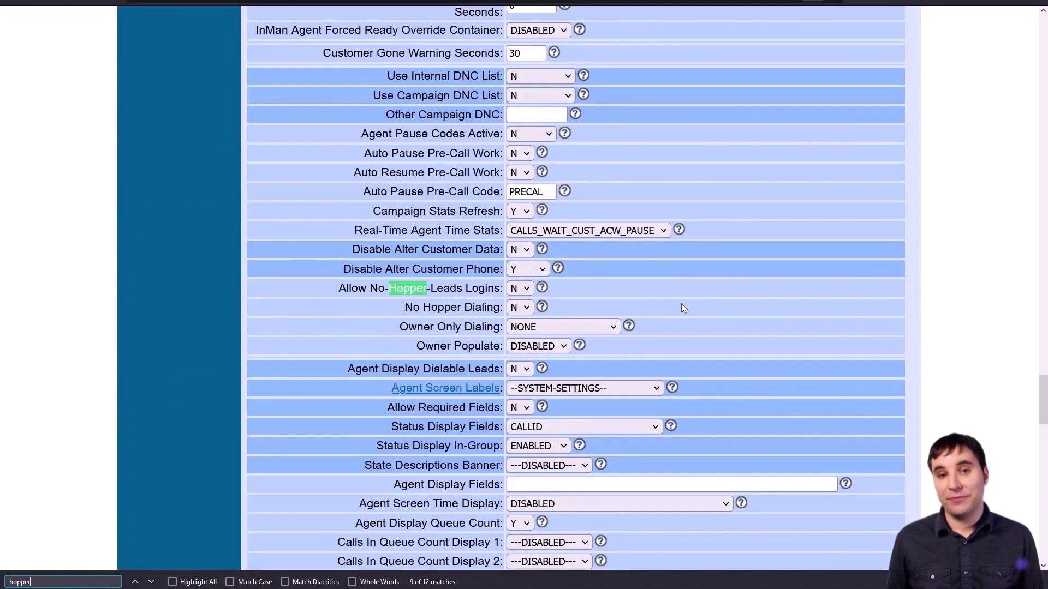
click(517, 289)
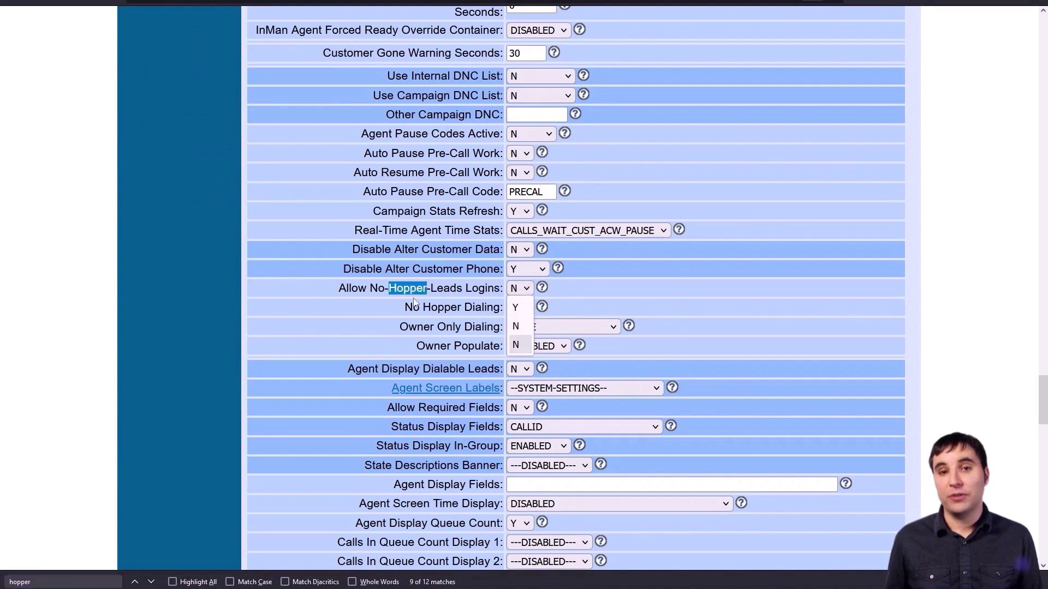
click(521, 308)
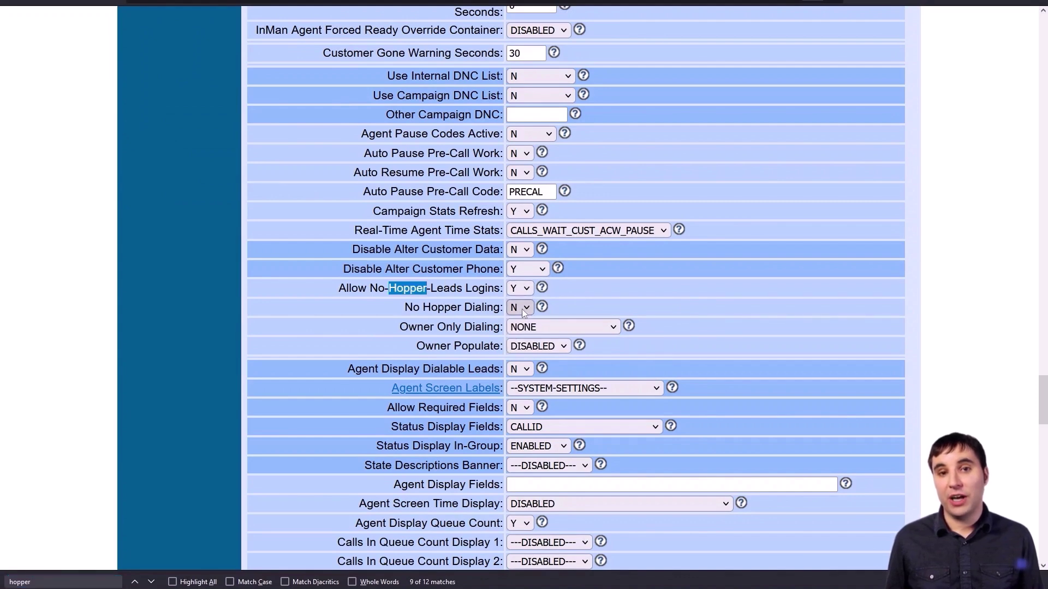
click(522, 309)
click(516, 327)
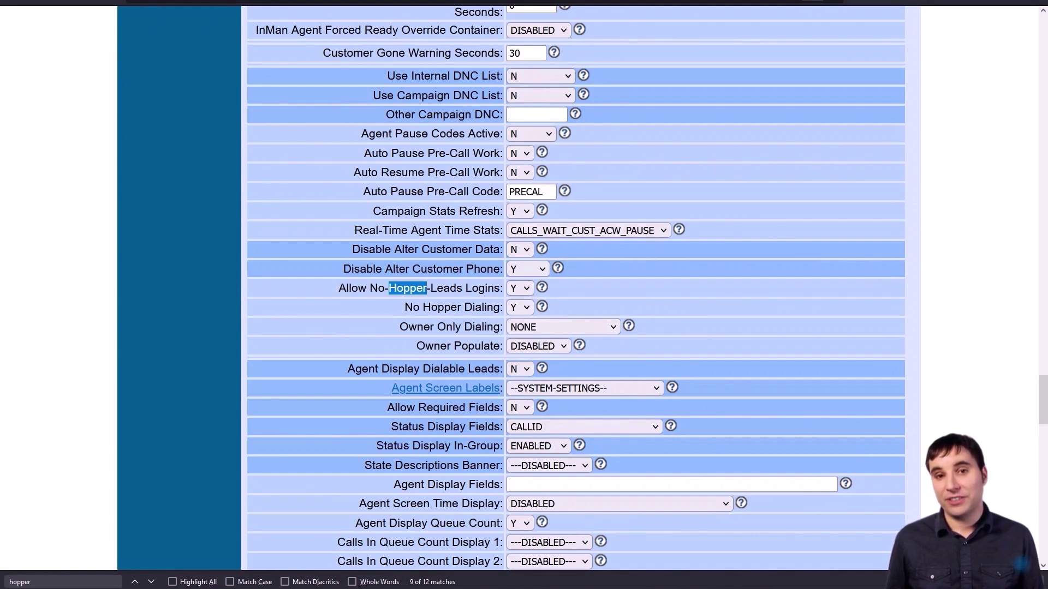
- Submit the modified demo campaign settings
key(Escape)
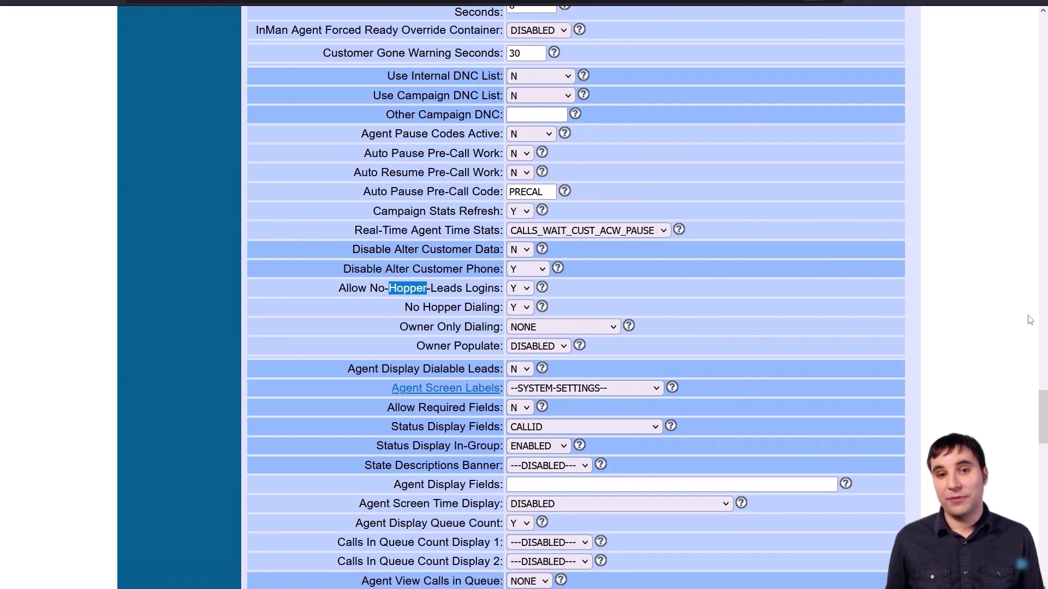
click(1012, 328)
key(End)
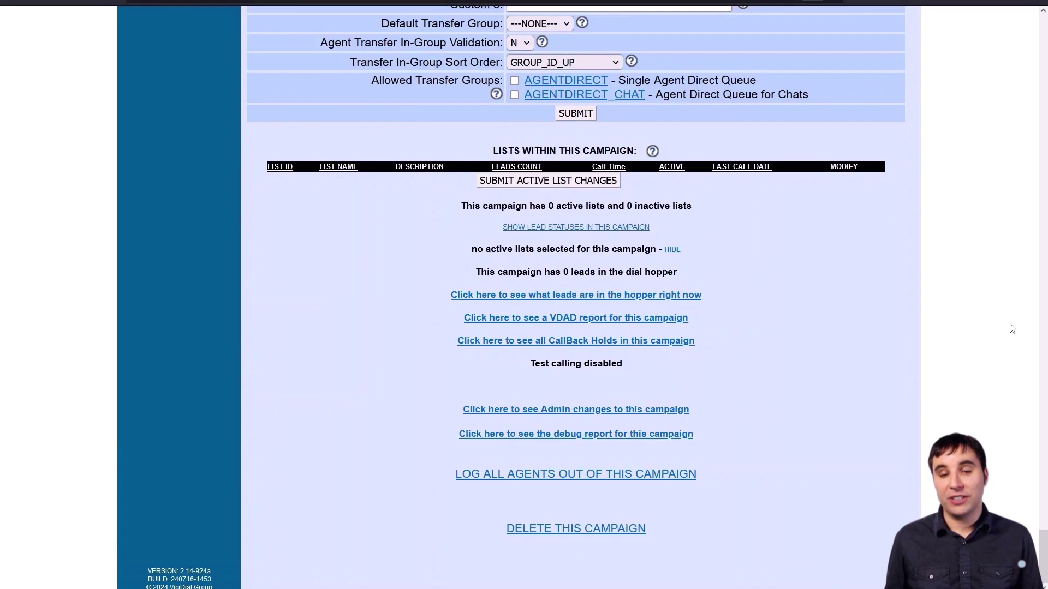
scroll(815, 249, up, 3)
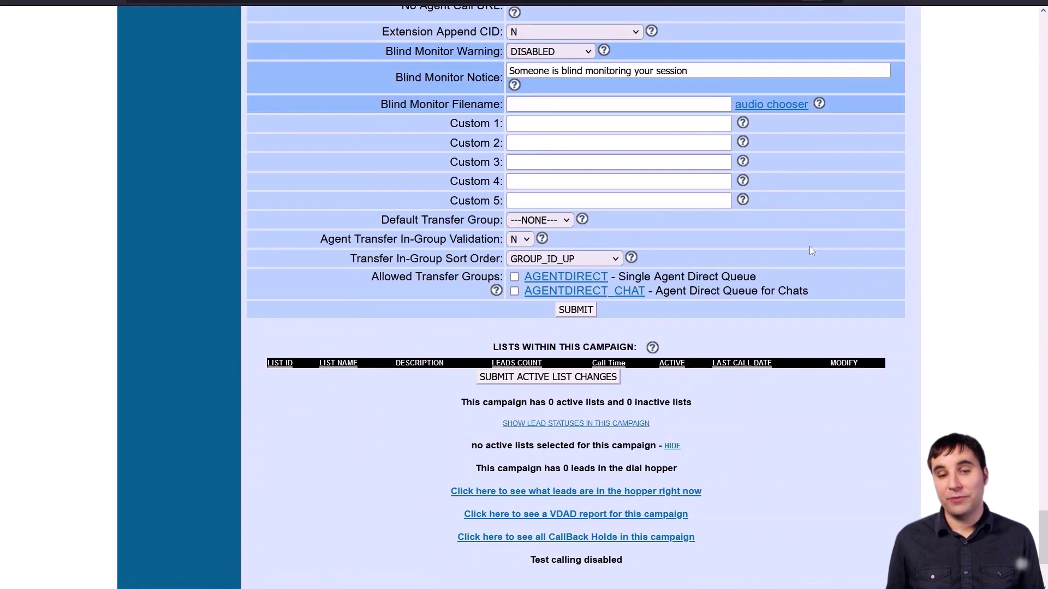
click(578, 314)
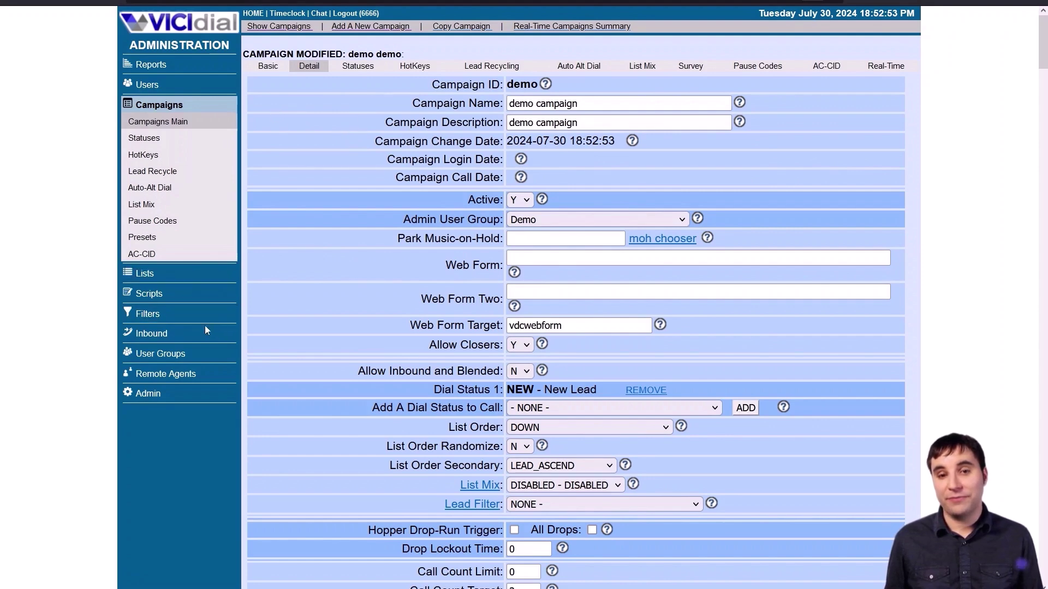
- Add the demo campaign to the Demo user group's allowed campaigns, then go to Users
click(174, 354)
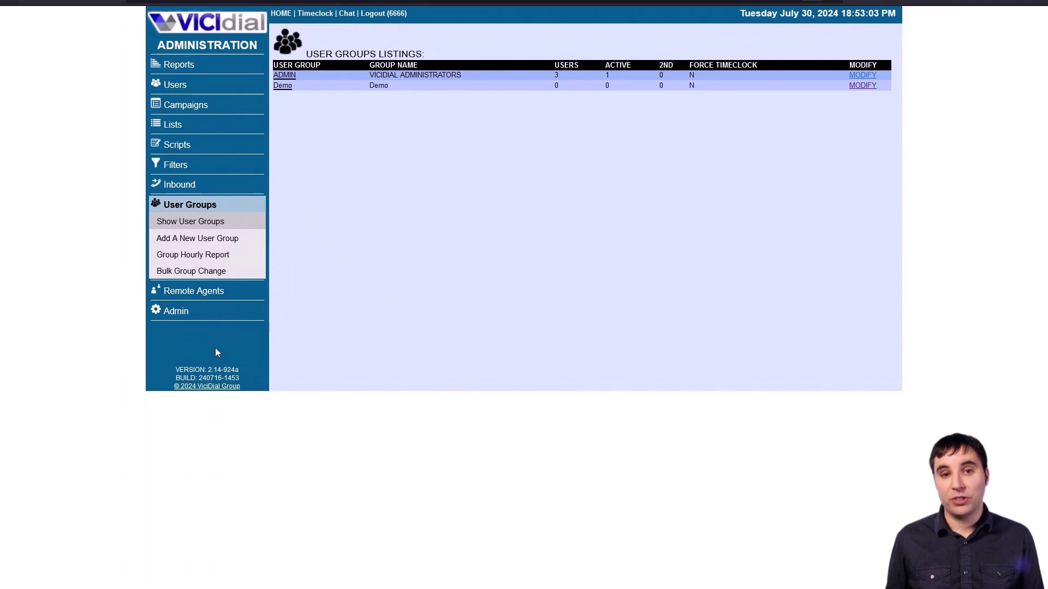
click(283, 85)
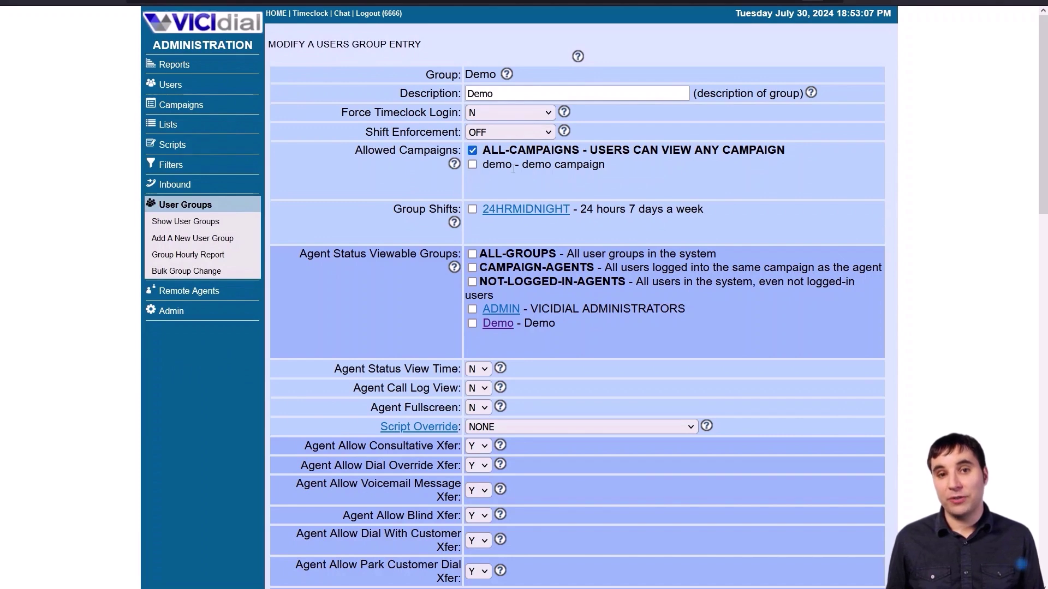
scroll(506, 195, down, 20)
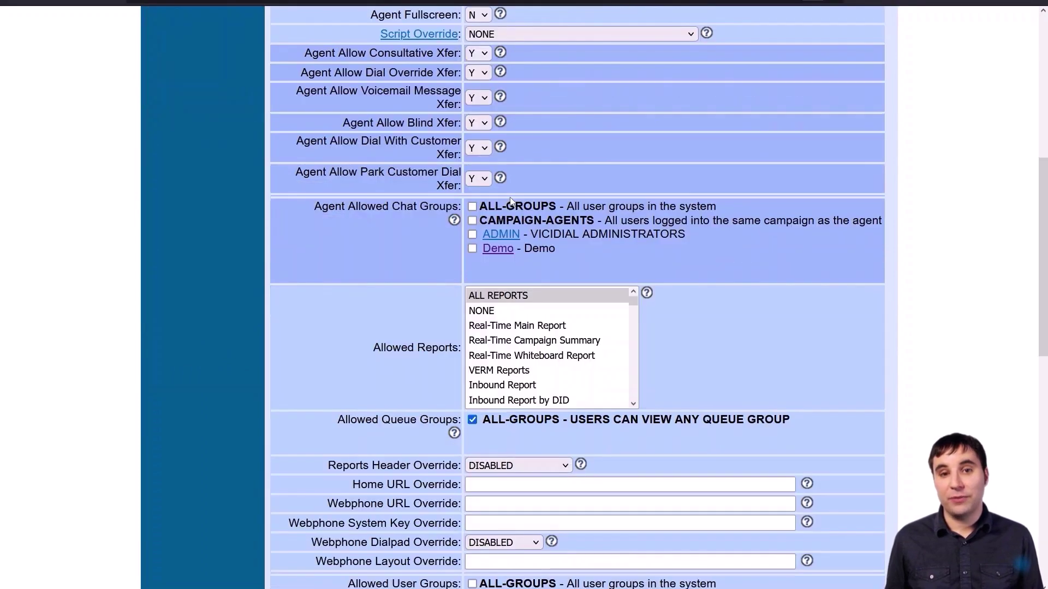
click(577, 196)
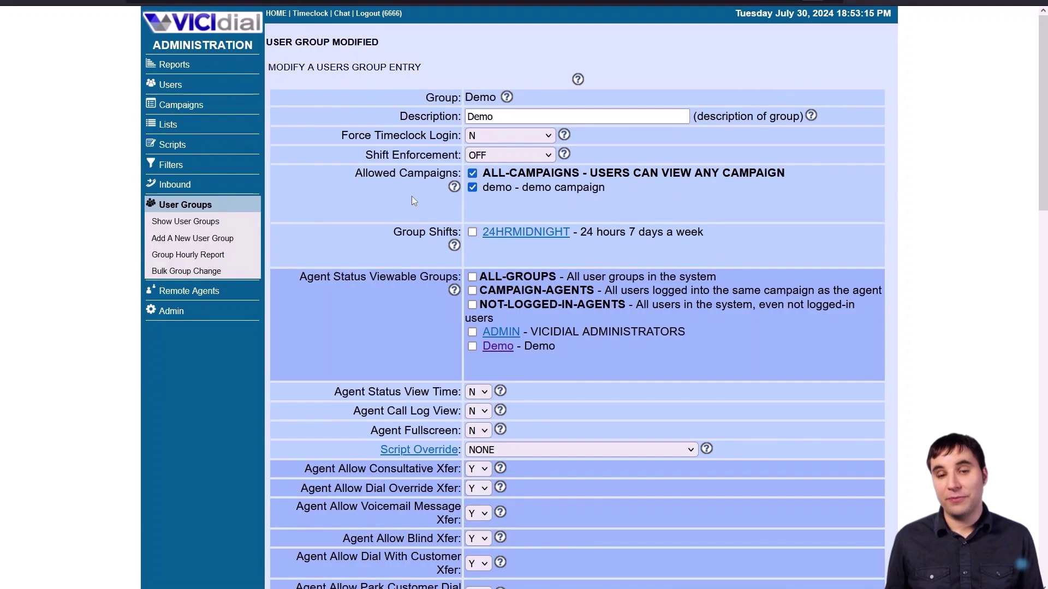
click(198, 83)
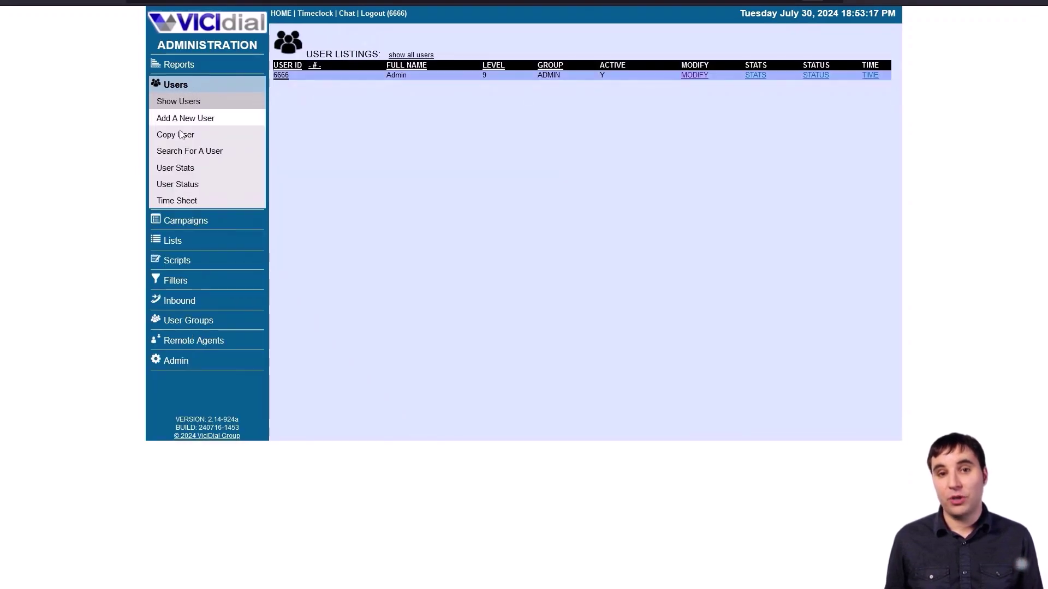
- Start a new user 4004, entering its password and the agent's full name
click(197, 120)
click(387, 82)
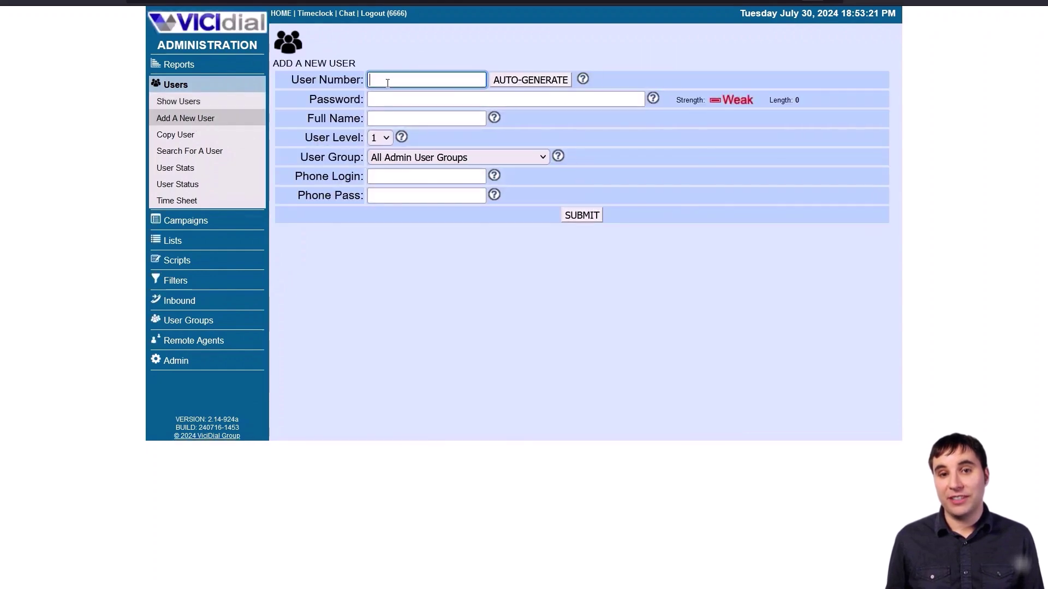
text(4004)
key(Tab)
key(Tab)
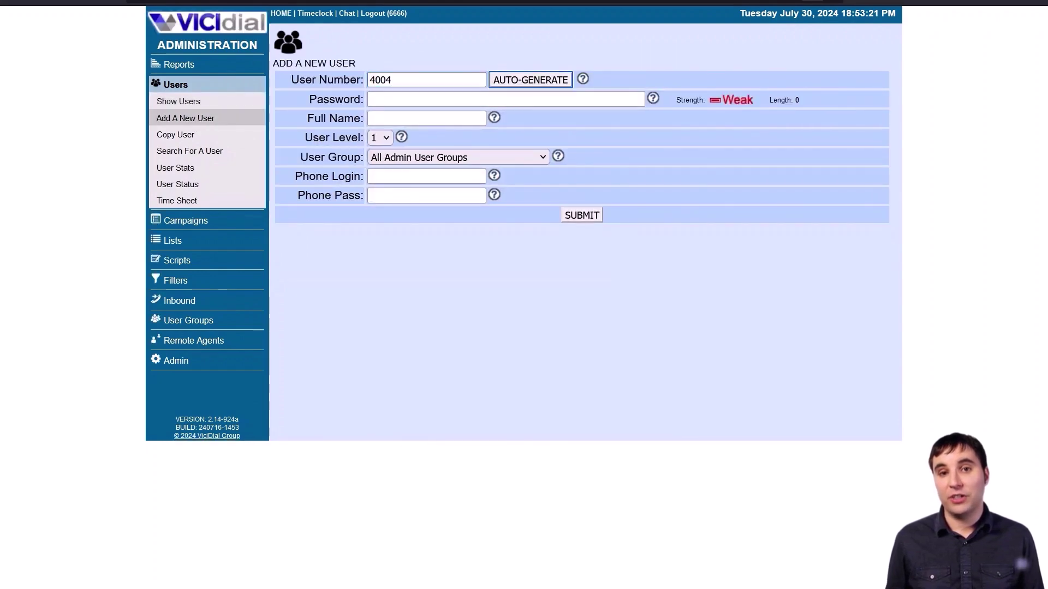
text(4004)
key(Tab)
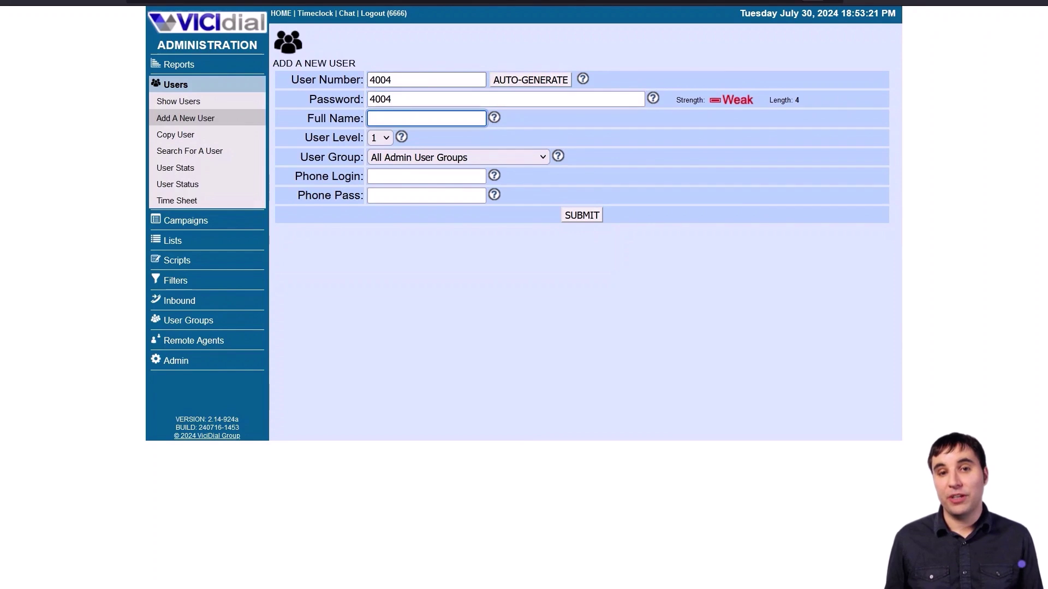
text(4004)
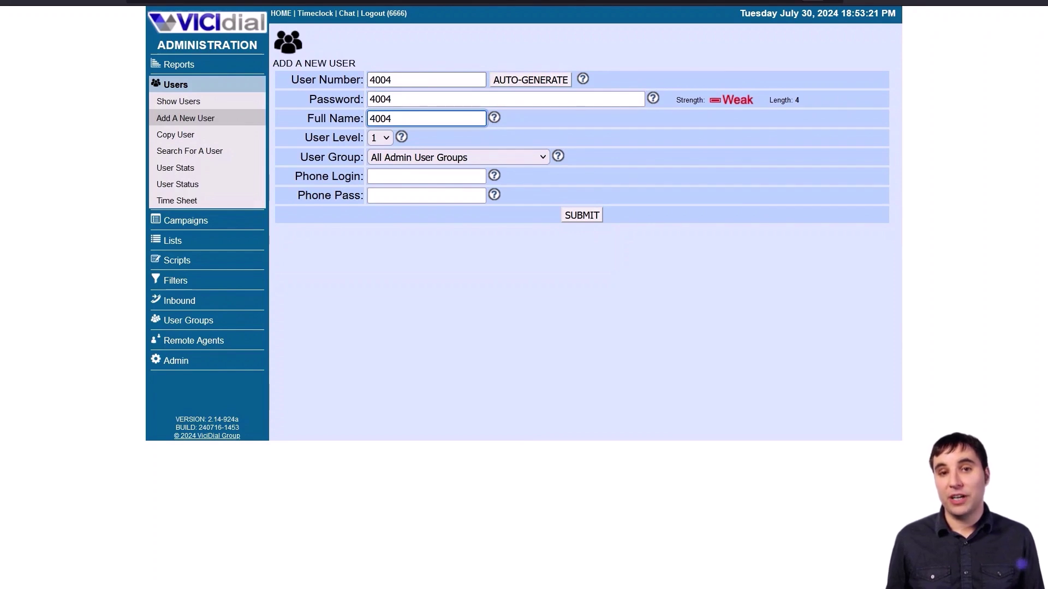
double_click(411, 118)
text(o;u)
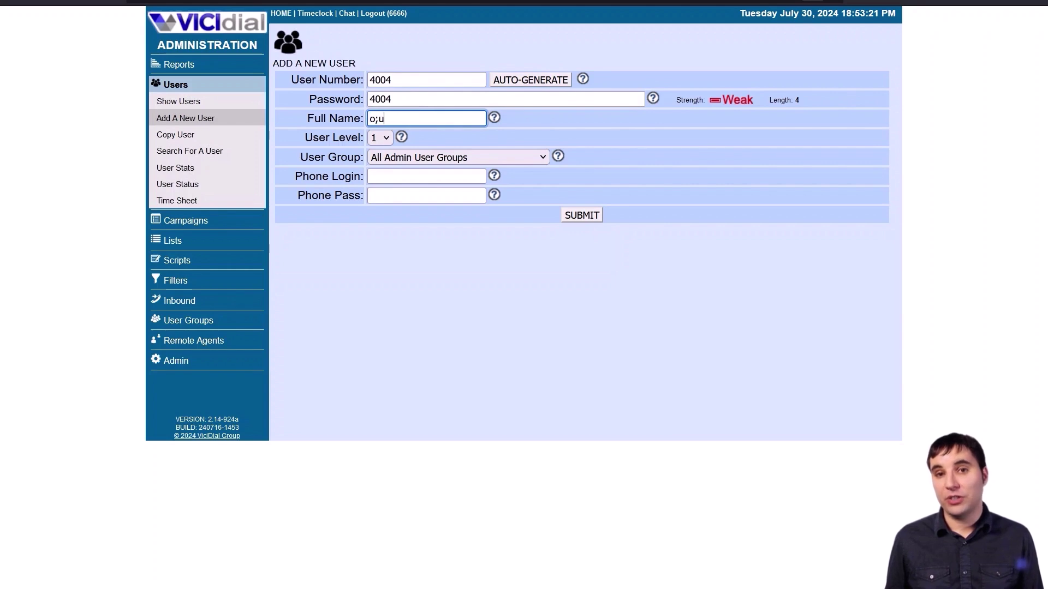
key(BackSpace)
key(BackSpace)
key(BackSpace)
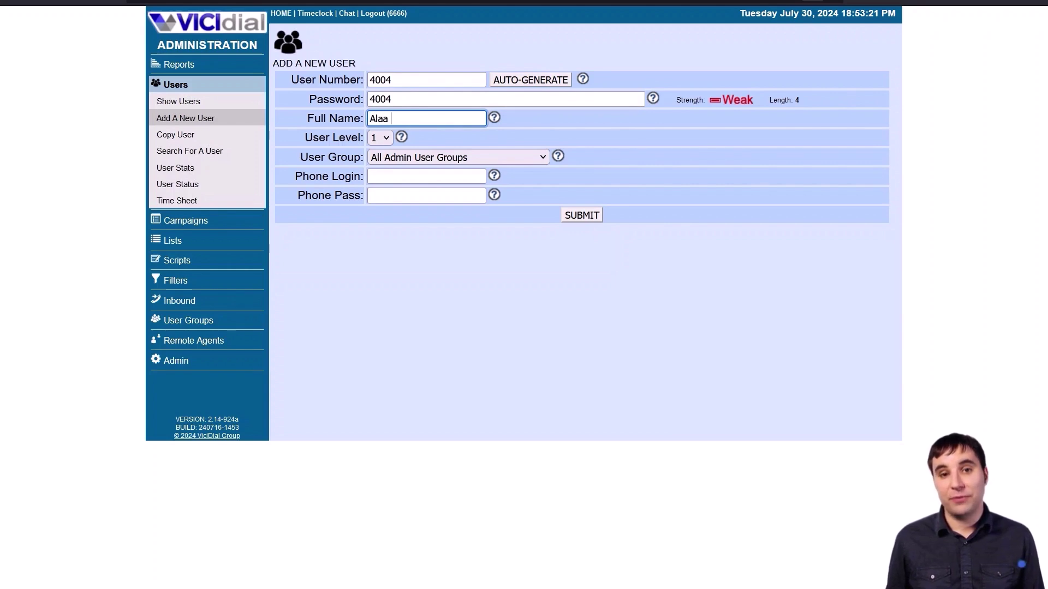
- Give the user phone login 1001 with its phone password, Demo group, and user level 1
click(416, 177)
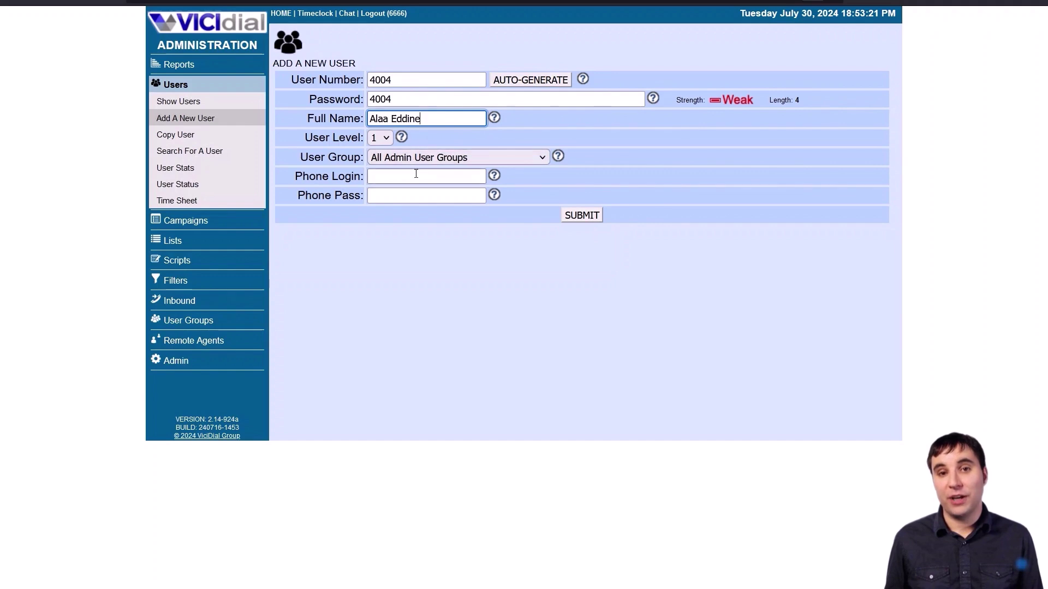
text(1001)
key(Tab)
text(1001)
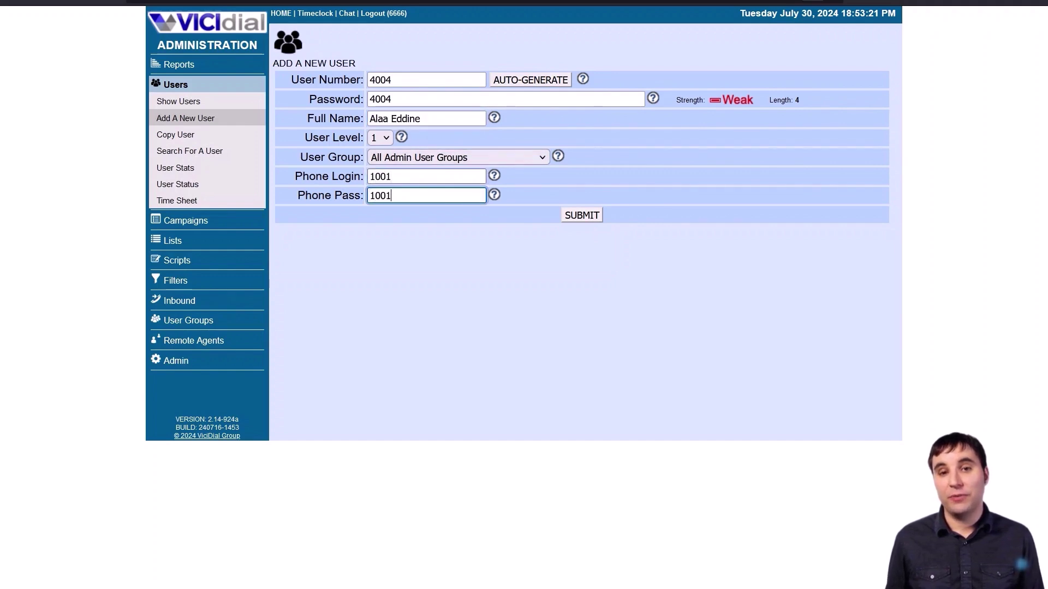
click(415, 158)
click(420, 213)
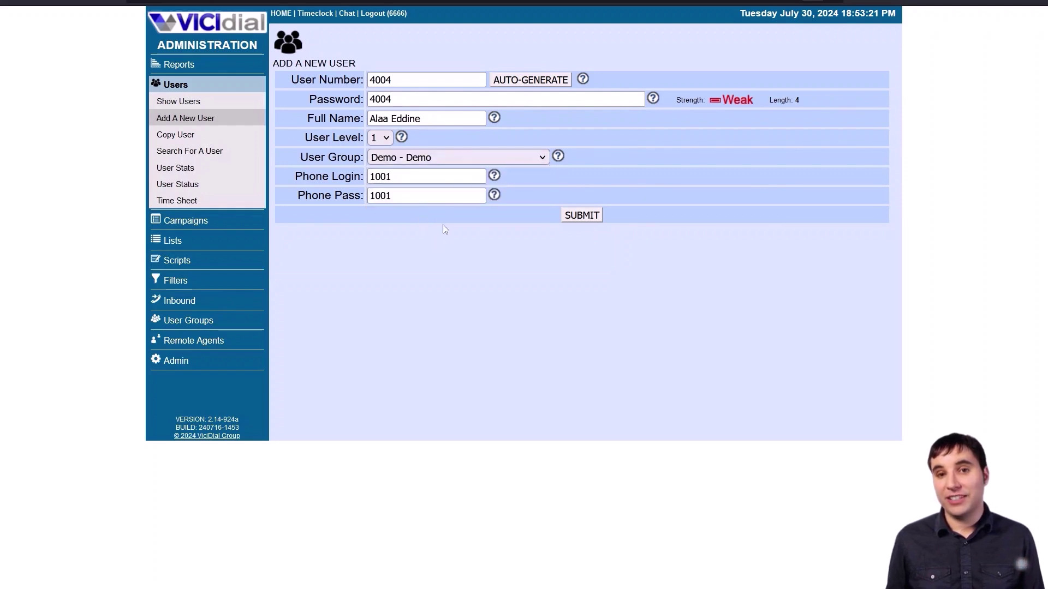
click(379, 140)
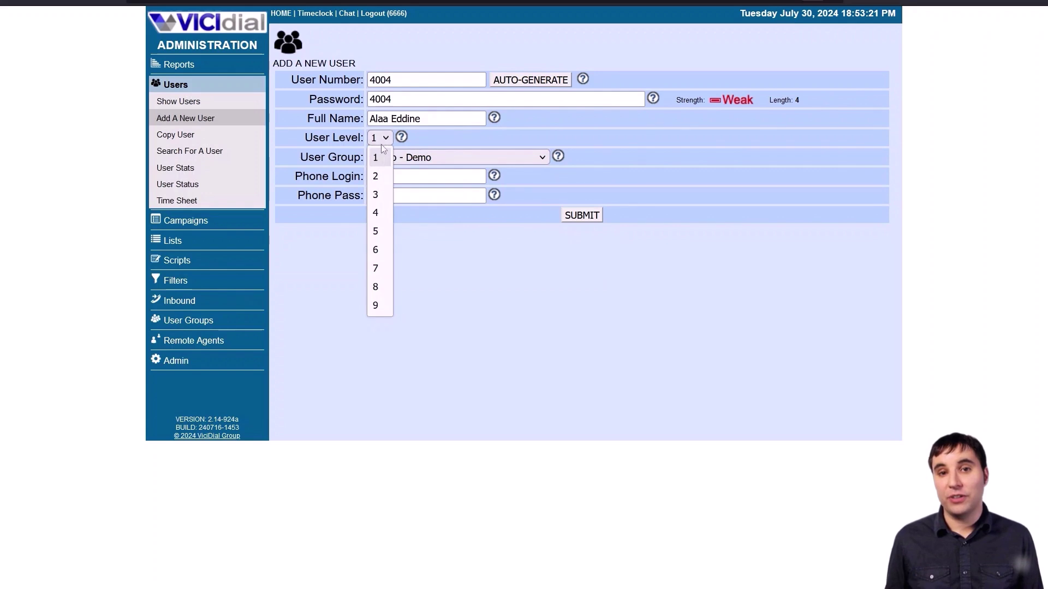
click(383, 155)
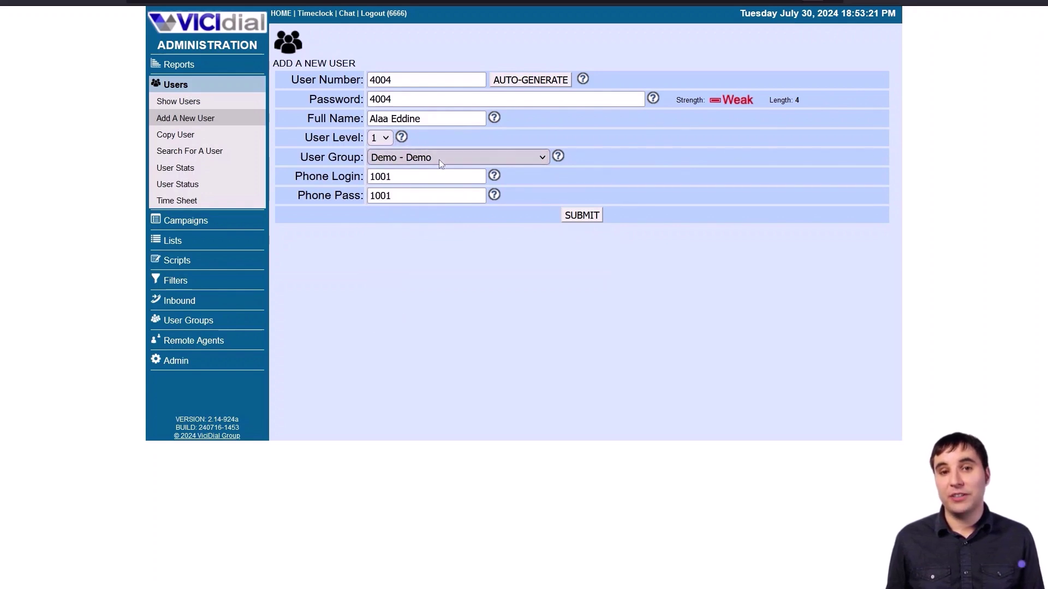
click(399, 179)
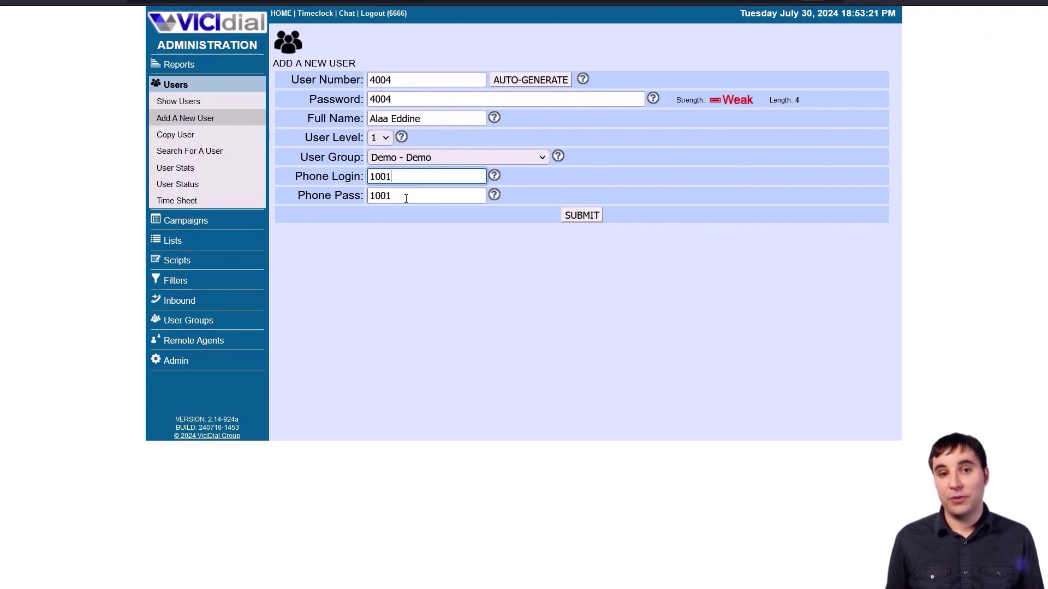
click(406, 197)
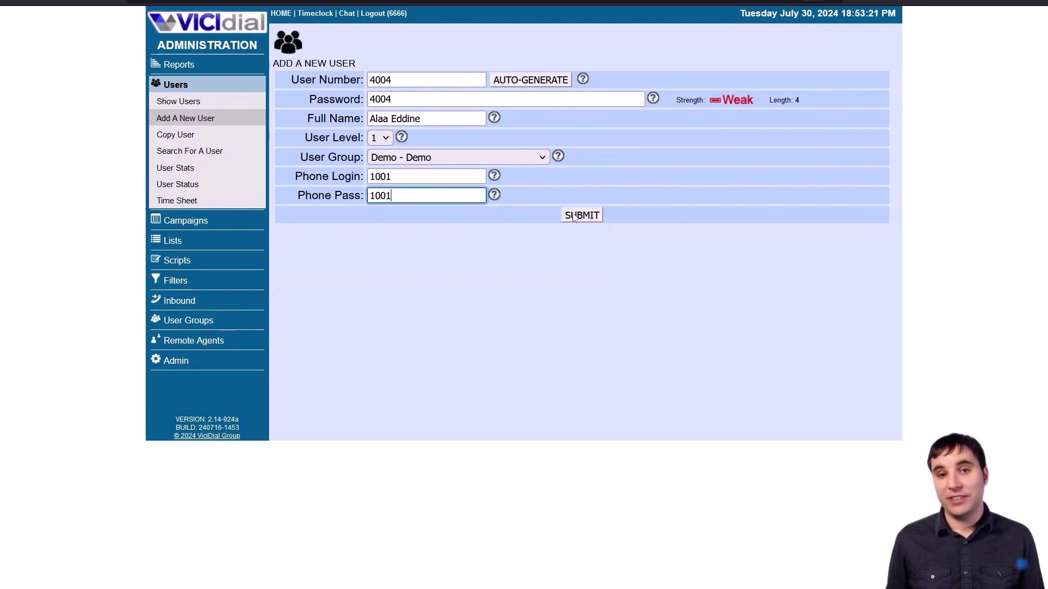
- Submit the form to create user 4004
click(574, 217)
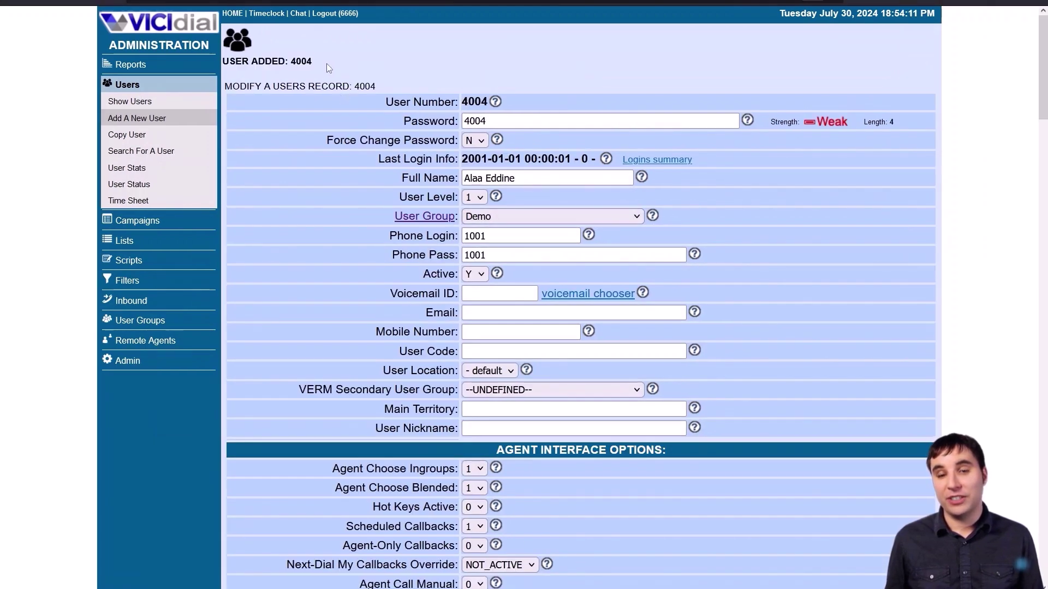
scroll(402, 142, down, 12)
scroll(402, 141, down, 6)
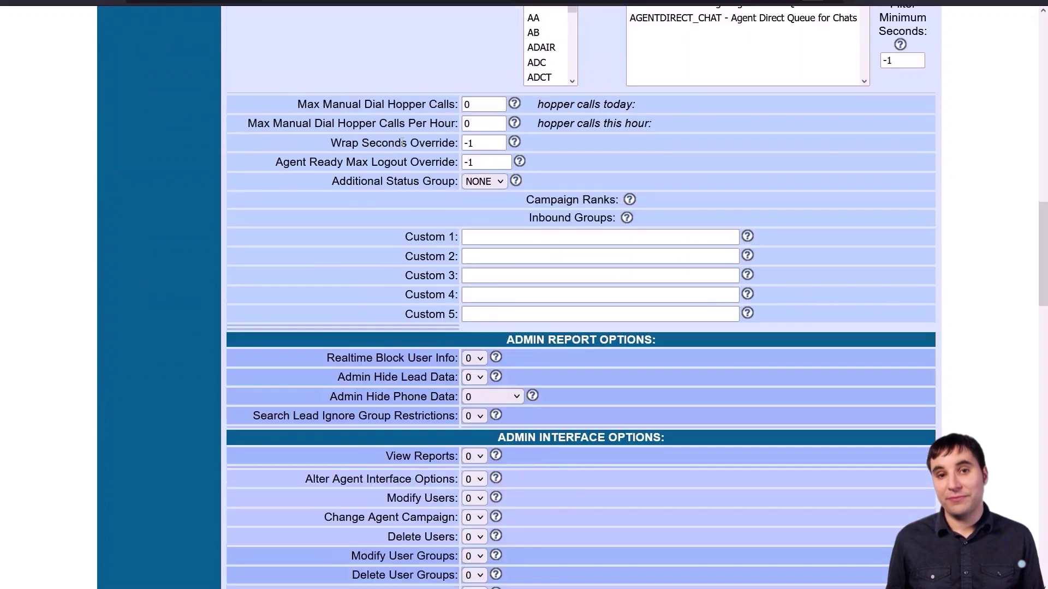
scroll(403, 144, down, 3)
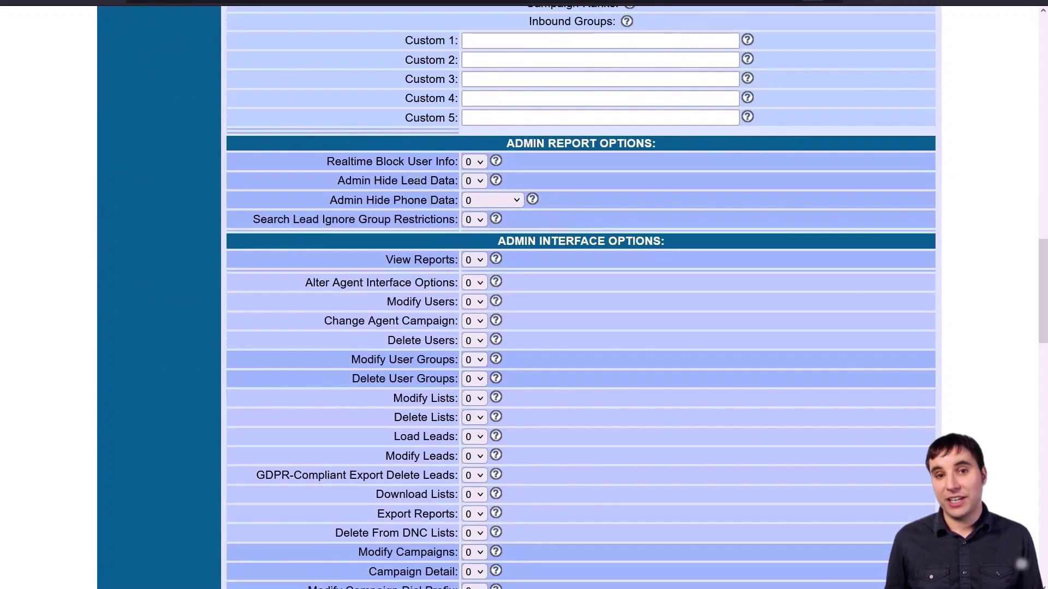
- Set Agent Call Manual to 1 for user 4004 and save
key(ctrl+f)
text(ma)
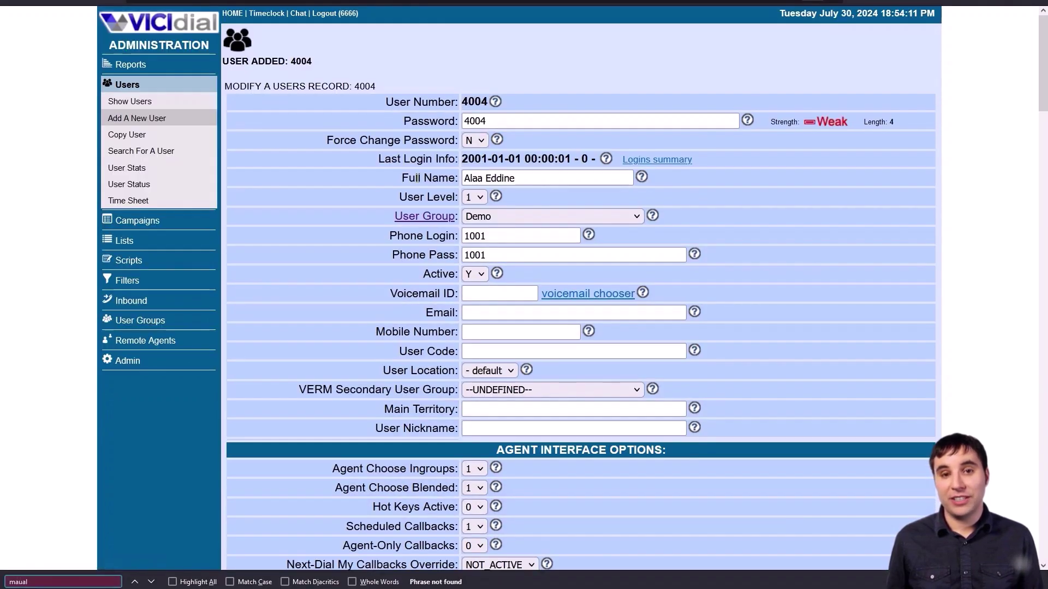
text(nual)
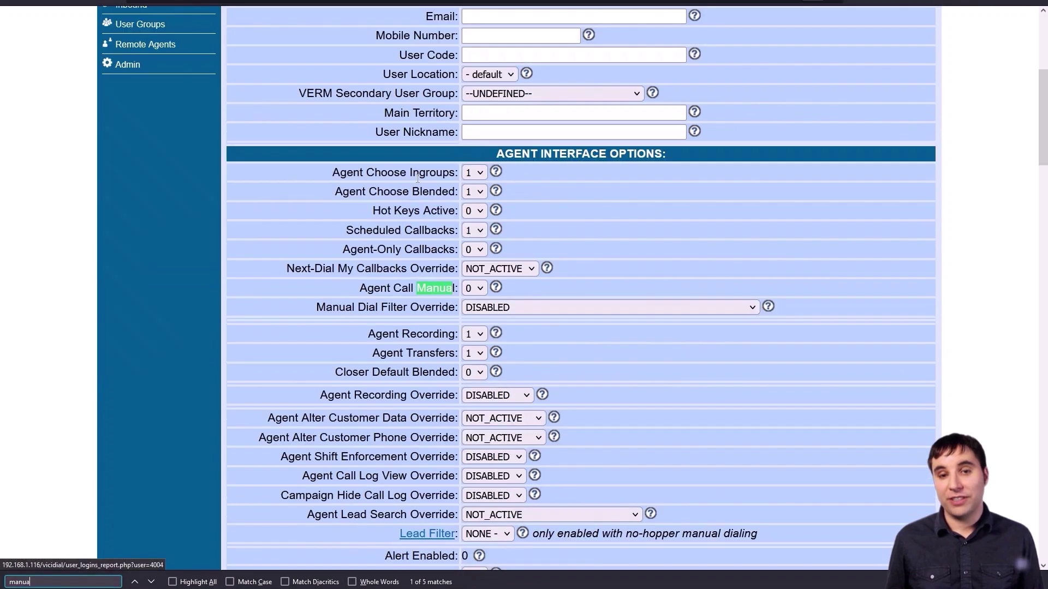
click(473, 288)
click(473, 326)
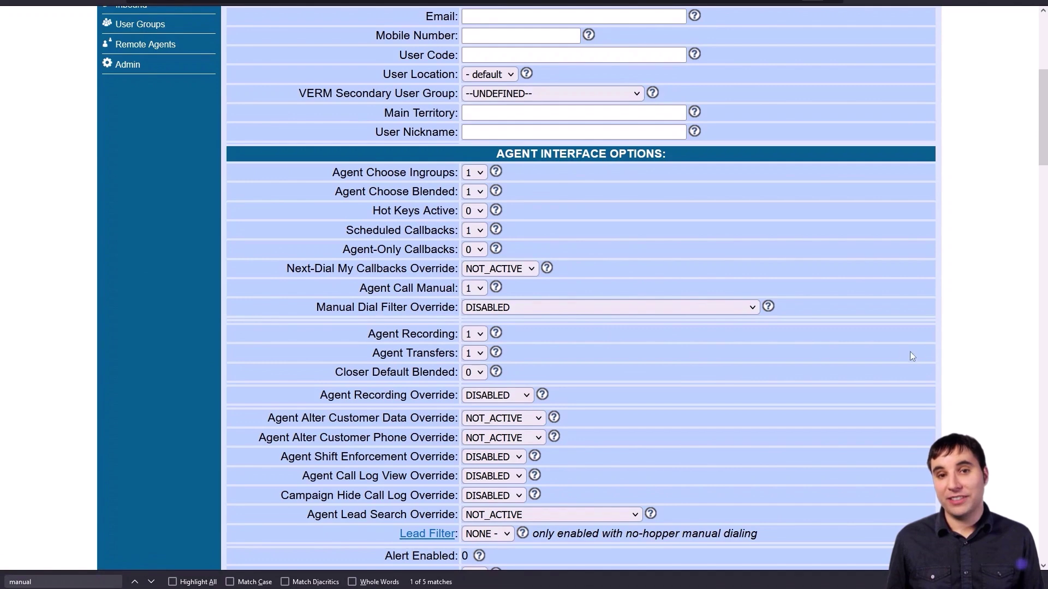
scroll(951, 358, down, 10)
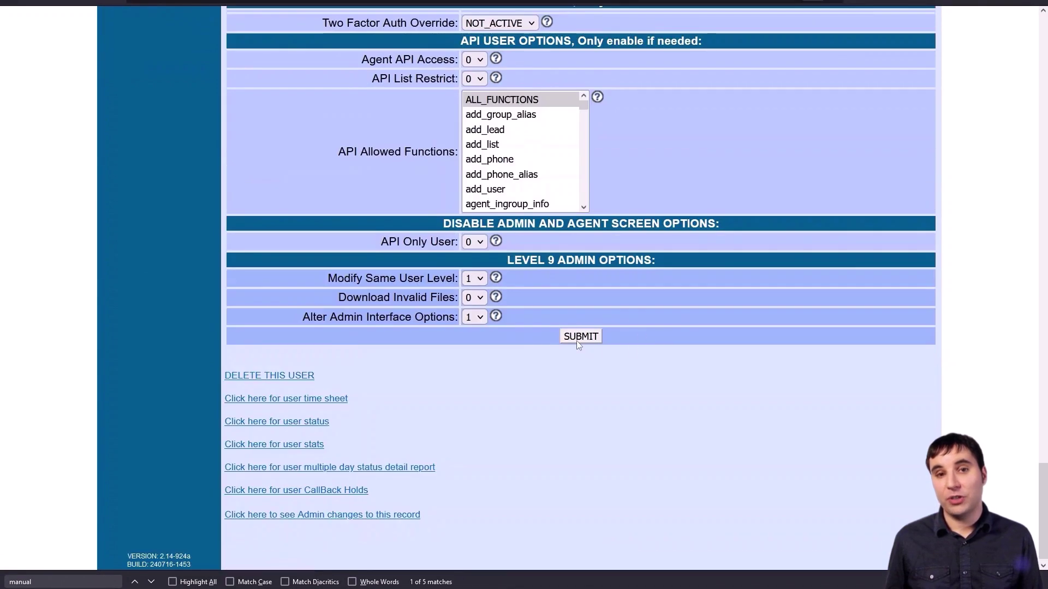
click(580, 337)
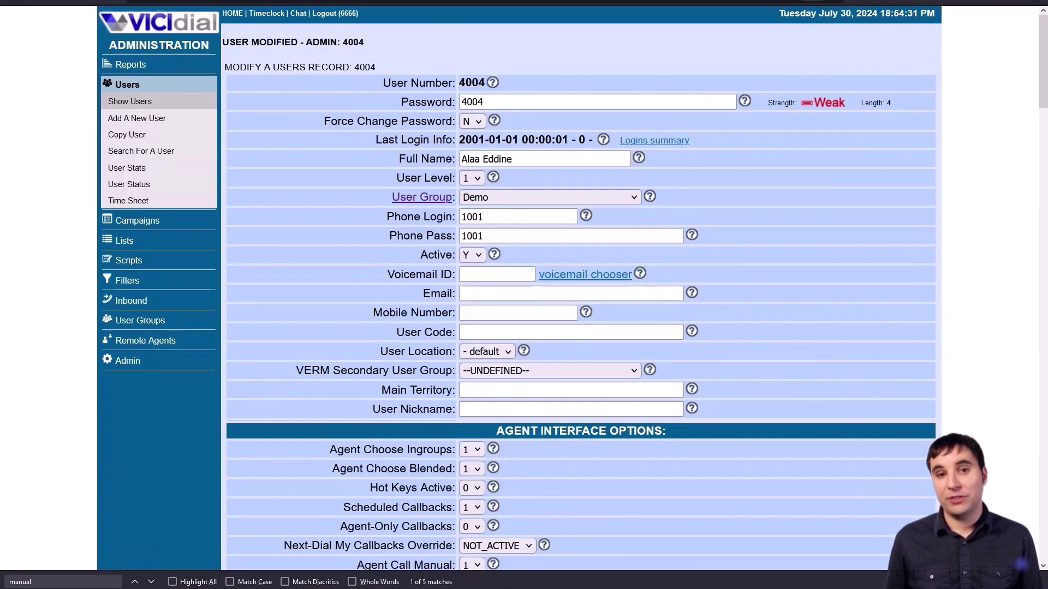
key(Escape)
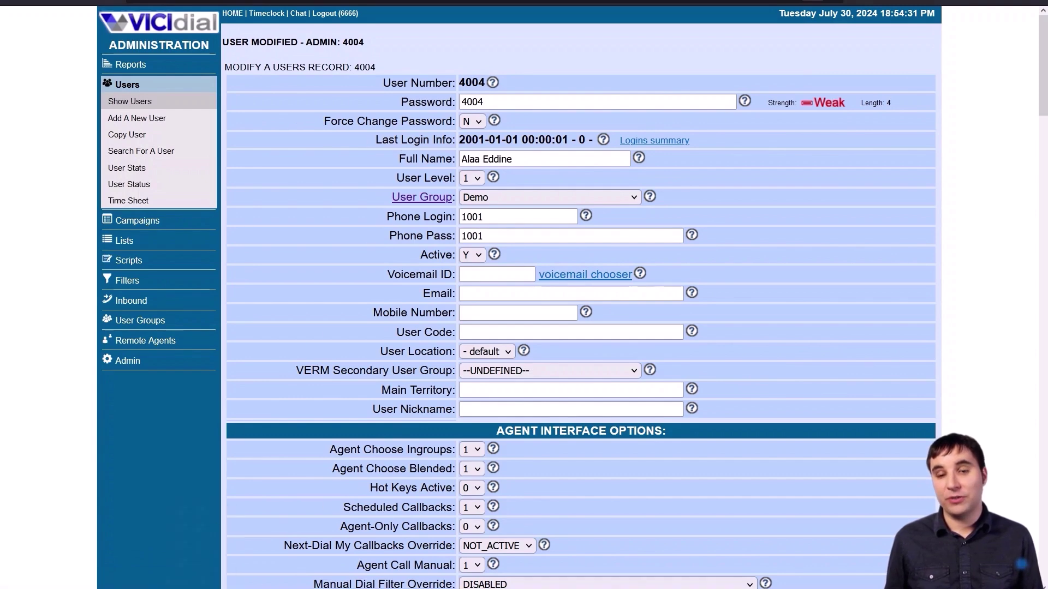
- Bring the Zoiper5 softphone forward and move it to the right side of the screen
key(alt+Tab)
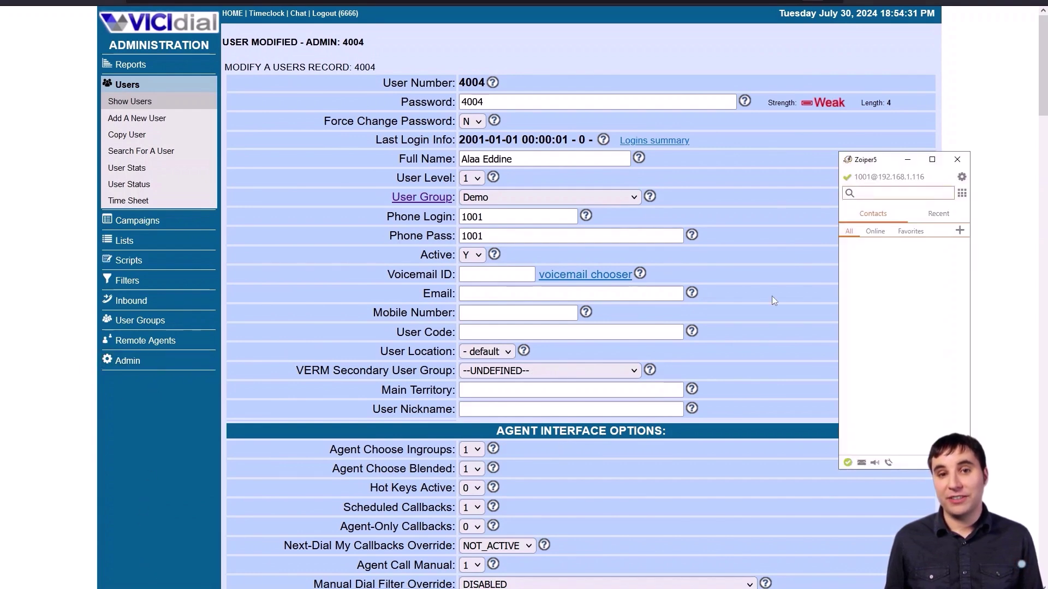
drag(875, 164, 930, 135)
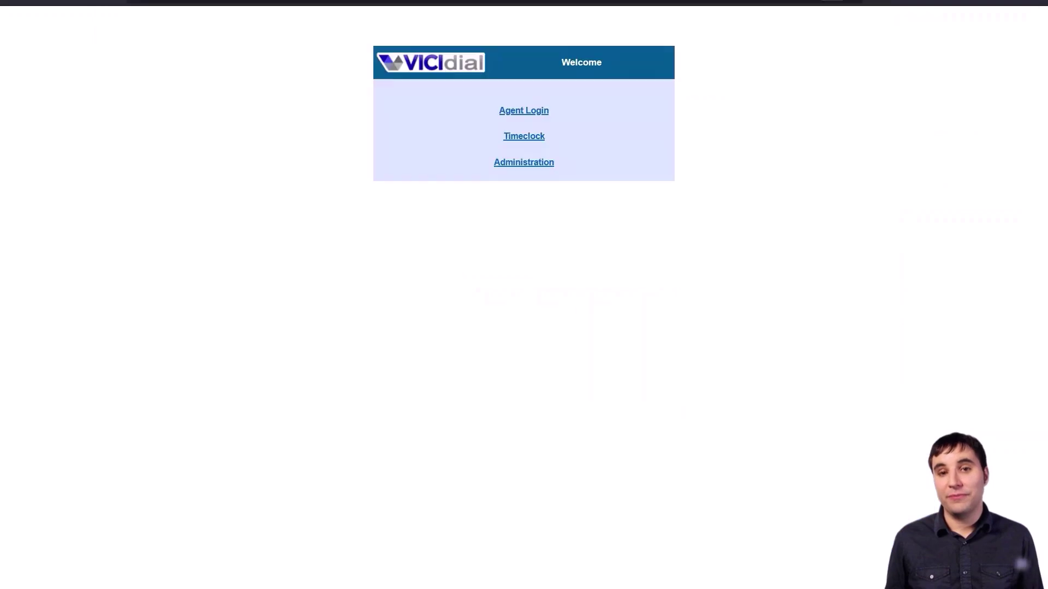
- Sign in phone login 1001 with its phone password on the Agent Login page
click(532, 110)
click(522, 122)
text(1001)
key(Tab)
text(test)
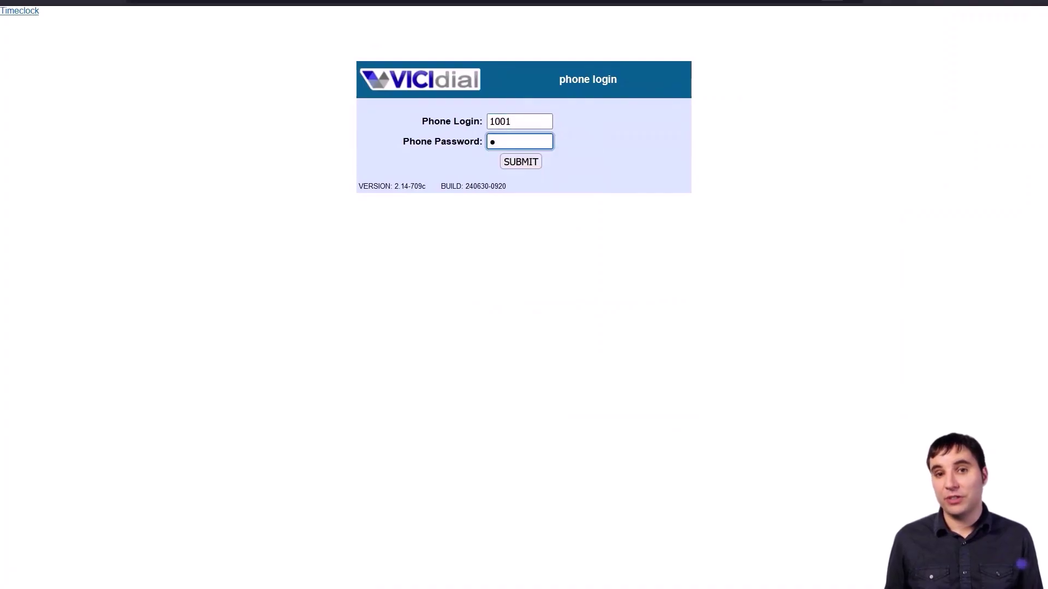
click(527, 161)
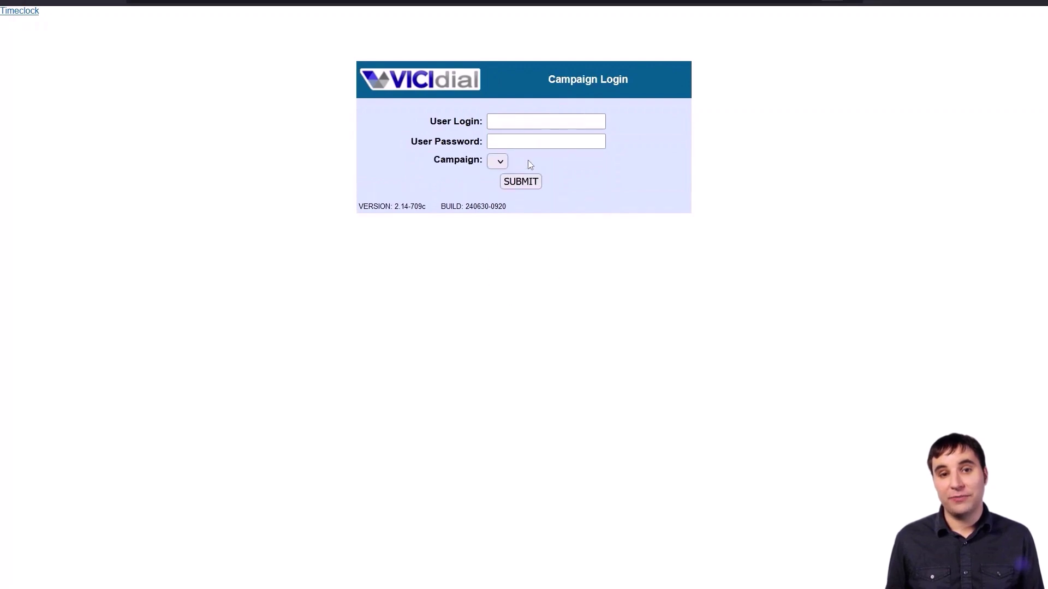
- Log agent 4004 with its password into the demo campaign
click(502, 122)
text(4004)
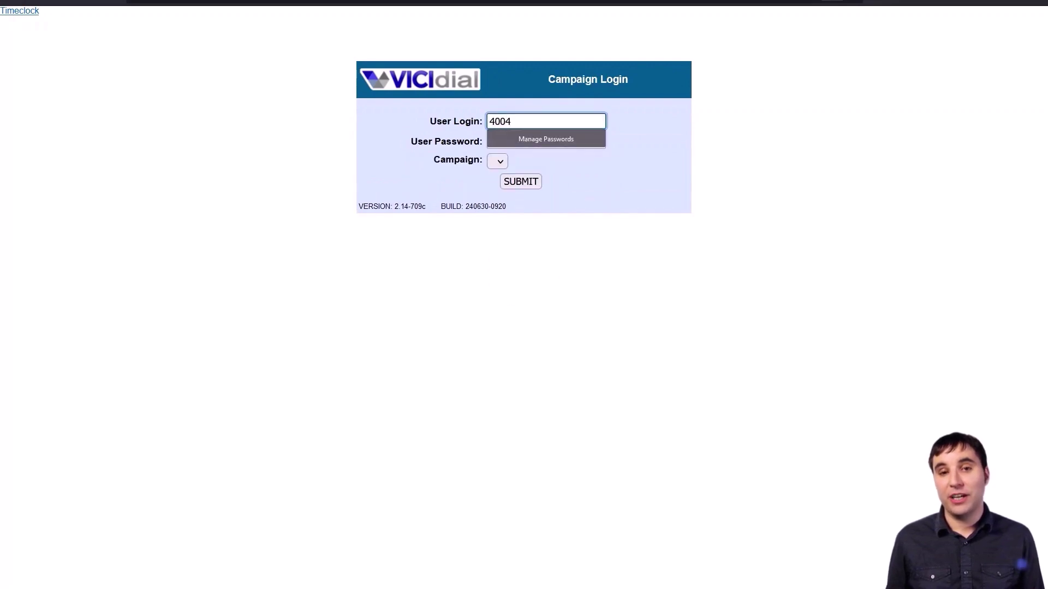
key(Tab)
text(t)
click(497, 161)
click(559, 162)
click(553, 199)
click(483, 186)
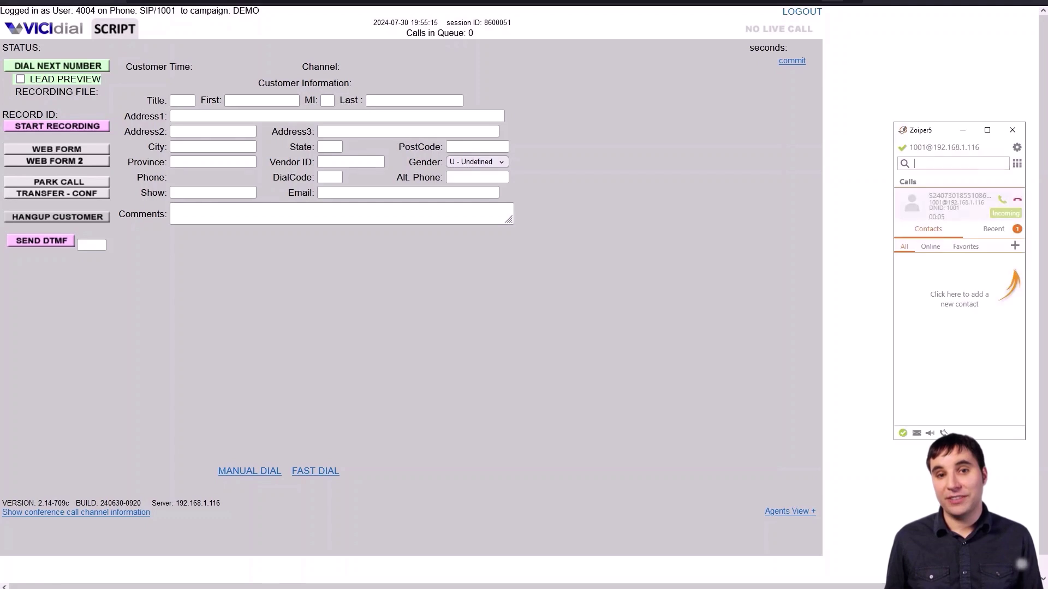
- Answer the session call in Zoiper, dismiss its tip, and return to the agent screen
click(1002, 200)
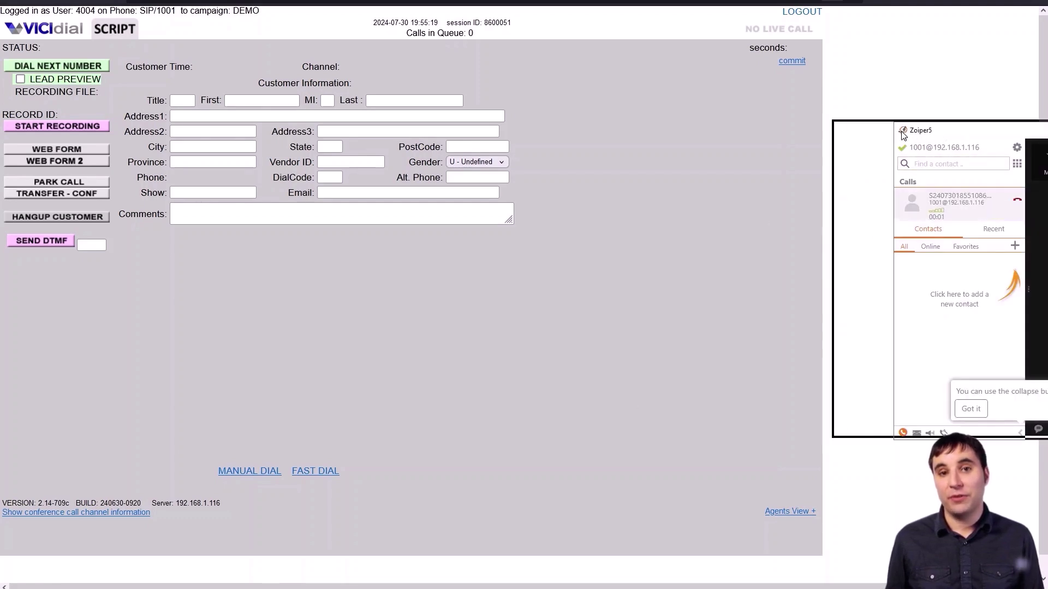
click(908, 406)
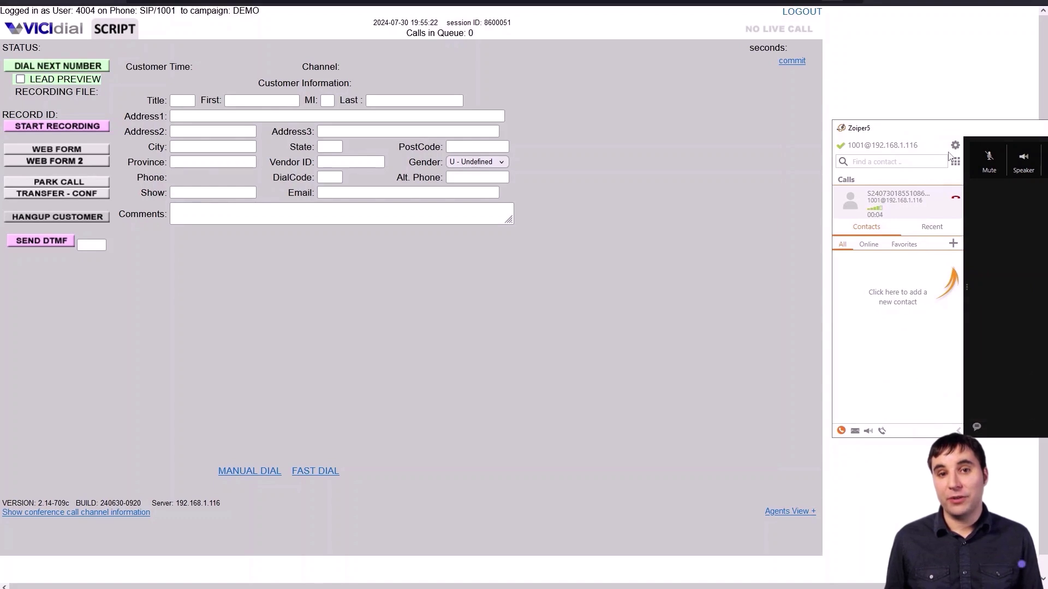
drag(946, 133, 827, 137)
click(711, 107)
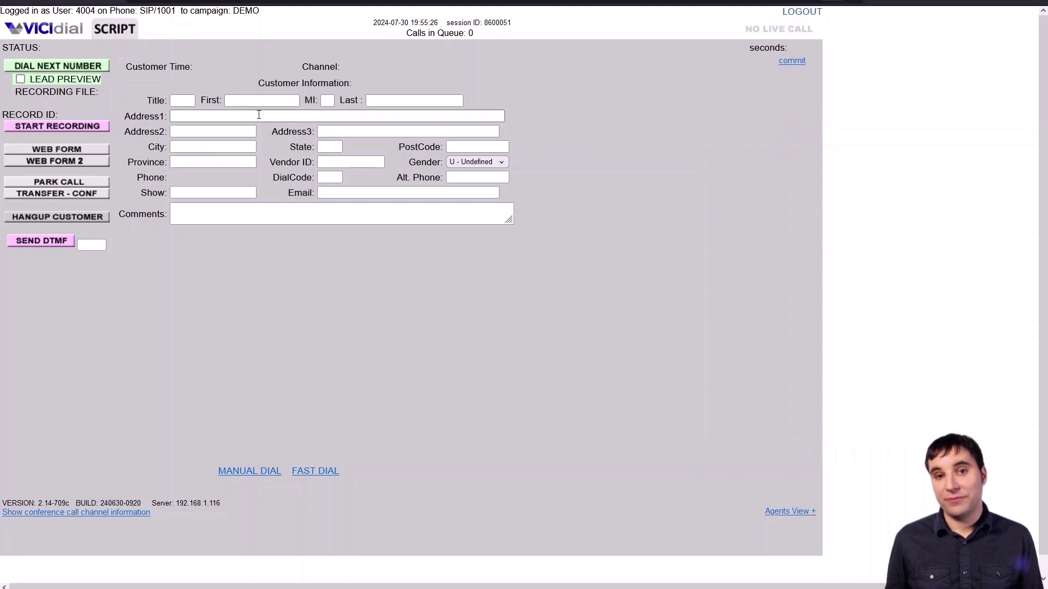
- Open a New Manual Dial Lead form and delete the Dial Code 1
click(250, 471)
click(140, 91)
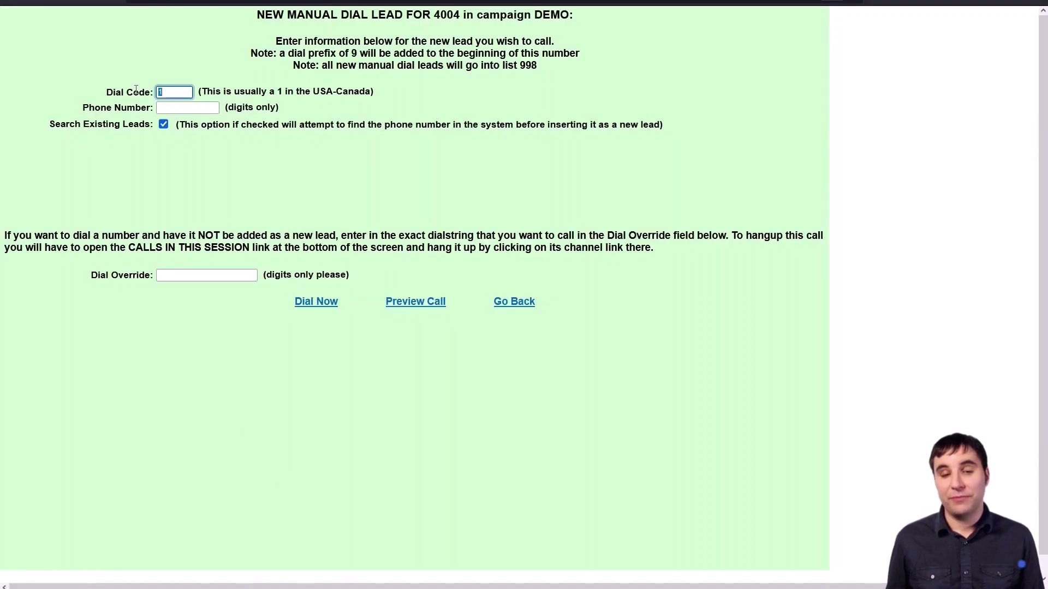
key(BackSpace)
key(Tab)
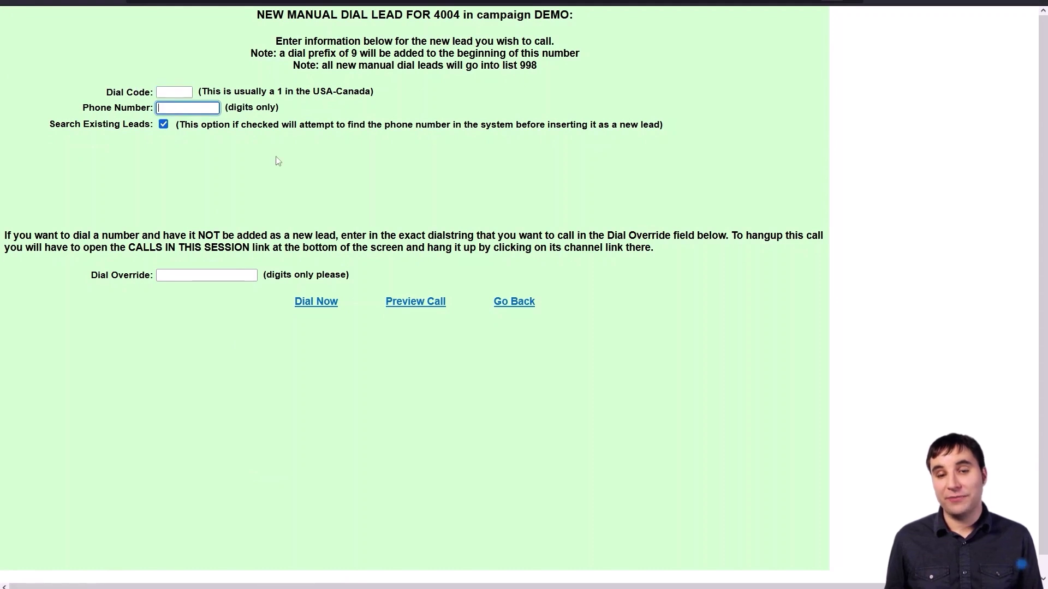